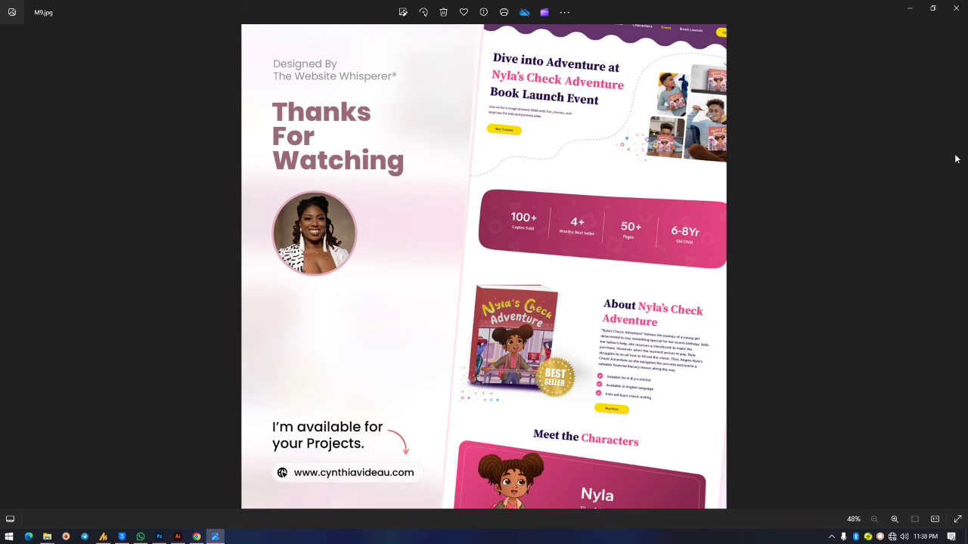
- Close the image preview, switch to Photoshop and start a new document with its 2100 x 2100 size in pixels
left_click(956, 8)
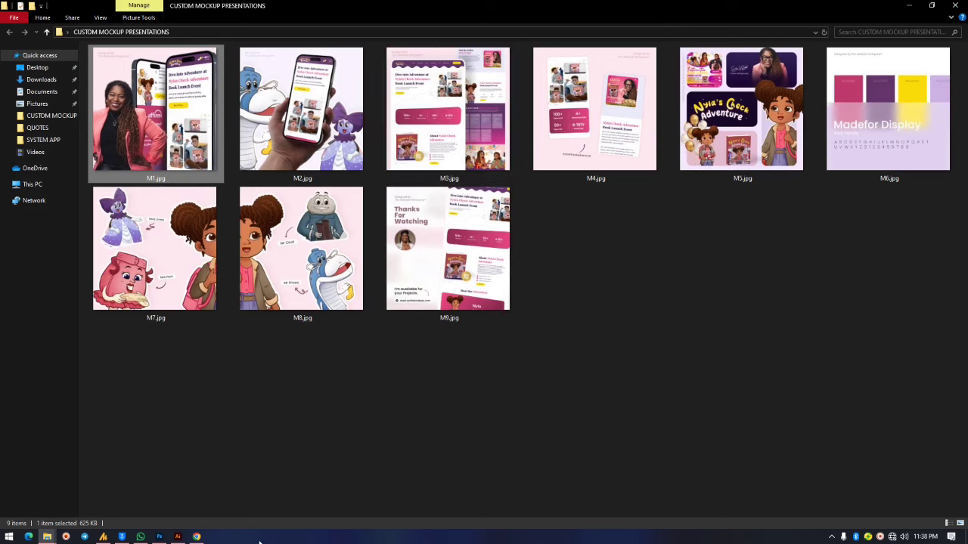
left_click(159, 536)
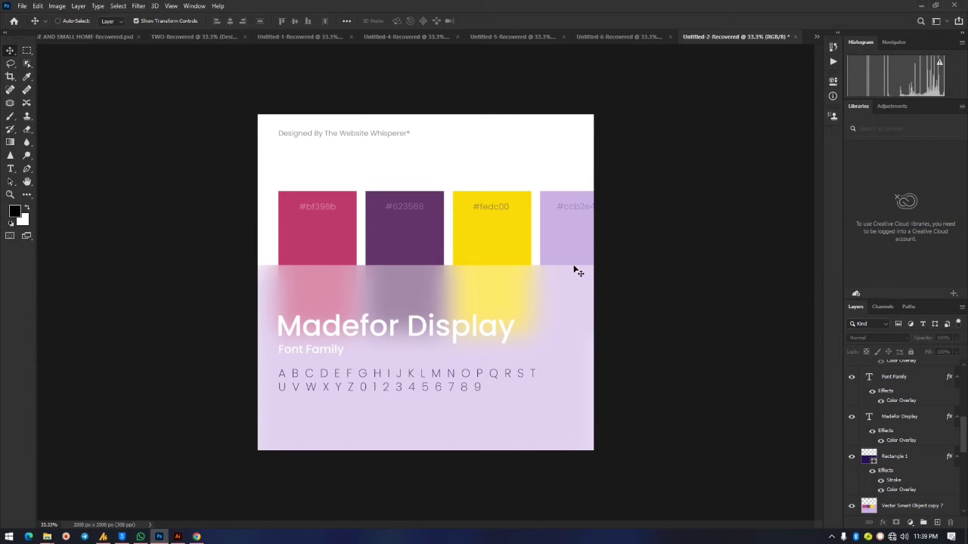
key("ctrl+n")
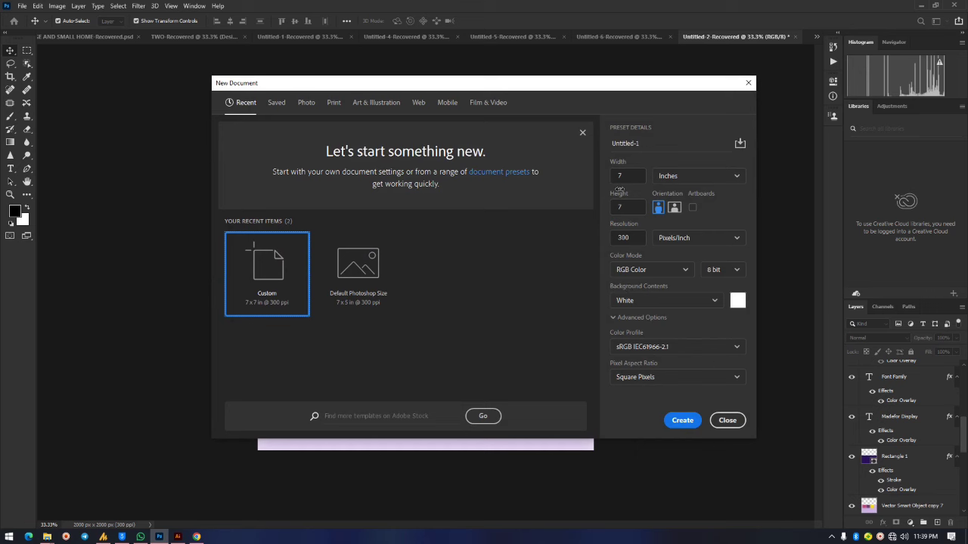
left_click(667, 176)
left_click(669, 195)
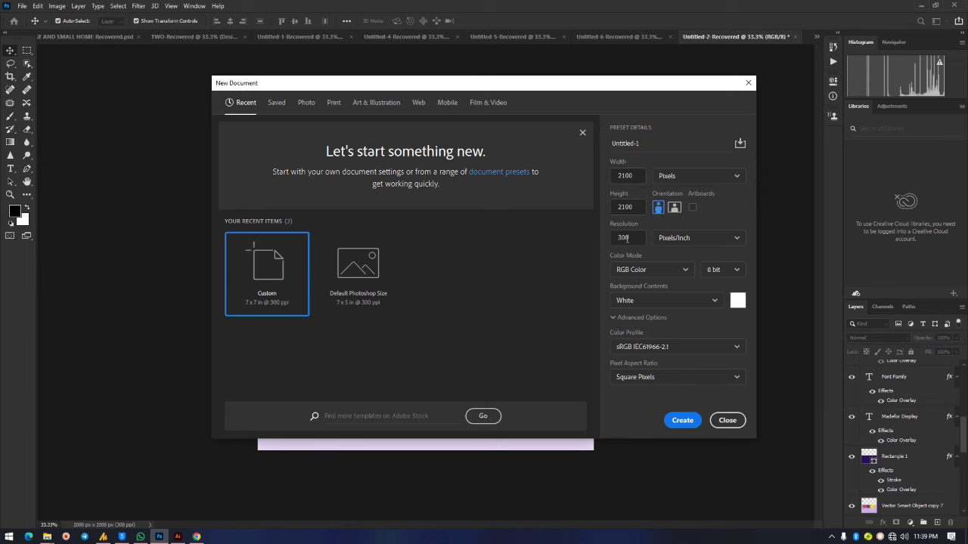
- Name the new document Glassmphic and create it with RGB Color mode and a white background
left_click(644, 274)
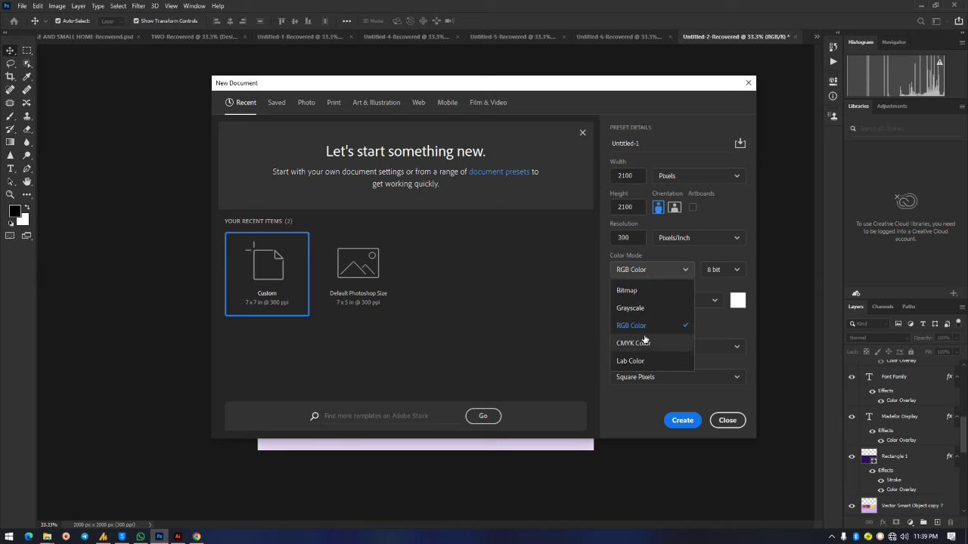
left_click(653, 254)
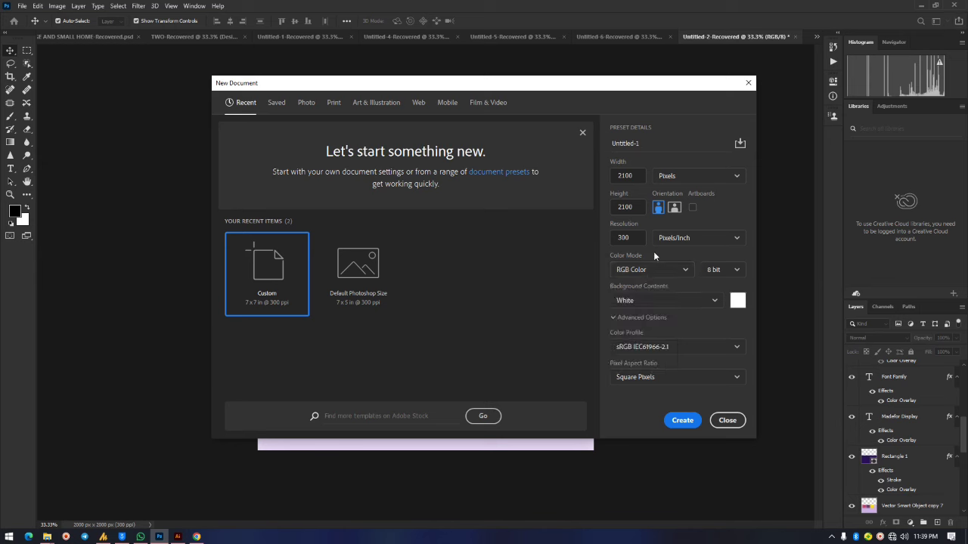
left_click(658, 303)
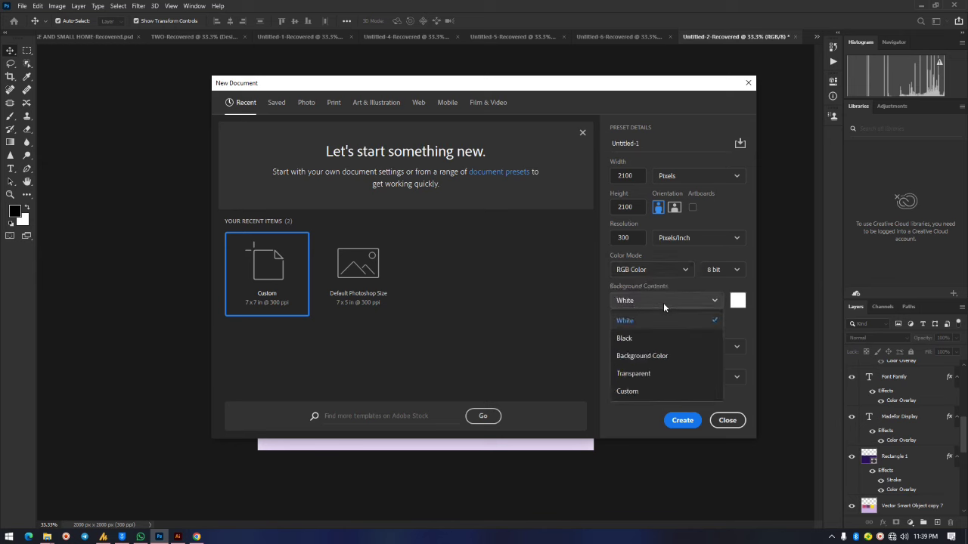
left_click(596, 318)
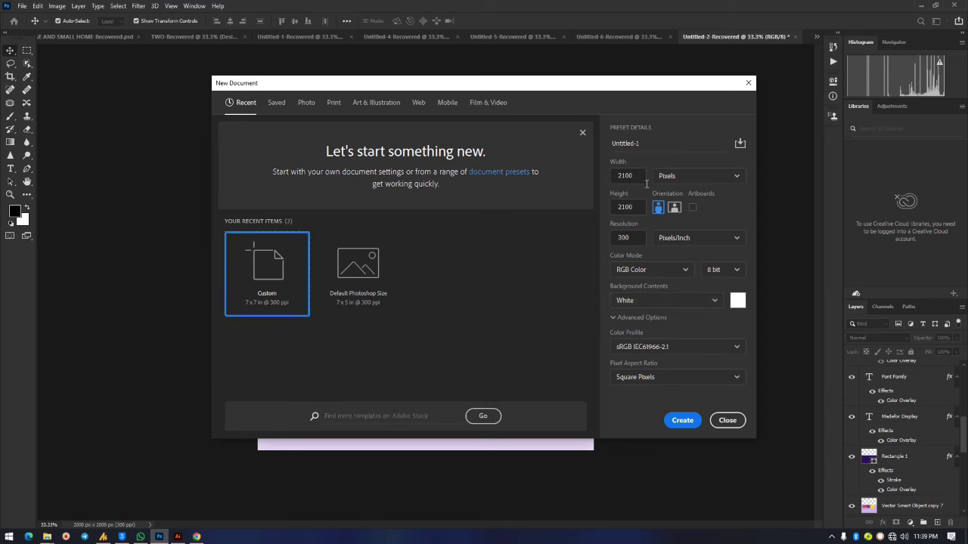
left_click(655, 145)
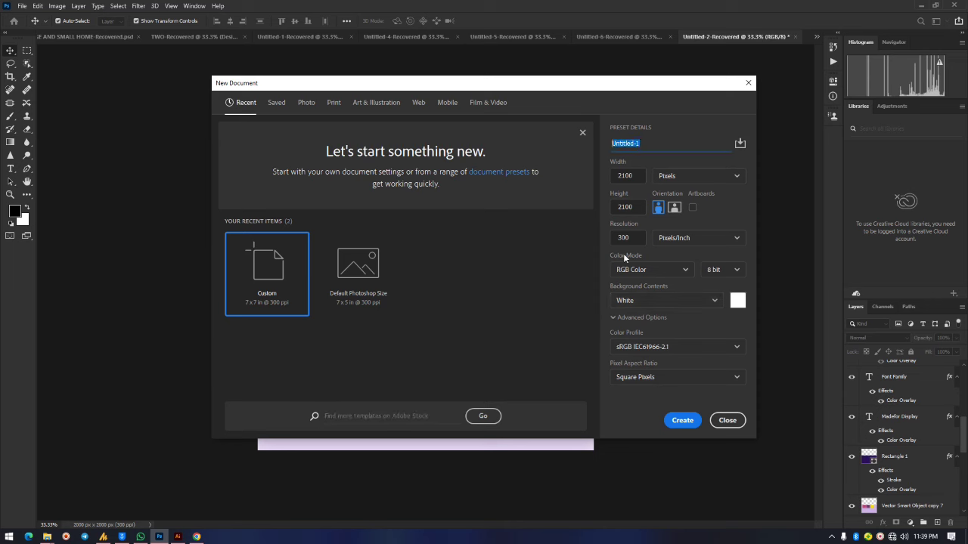
type("d")
type("Glassmphic")
left_click(683, 420)
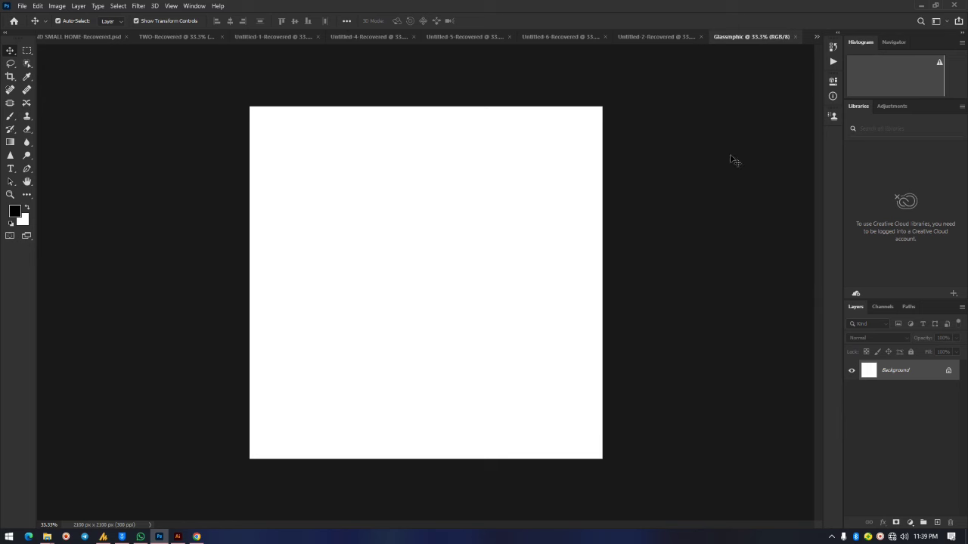
- Copy the four colour swatches, their hex labels and the "Designed By" heading from the Untitled-2-Recovered document into Glassmphic
left_click(647, 35)
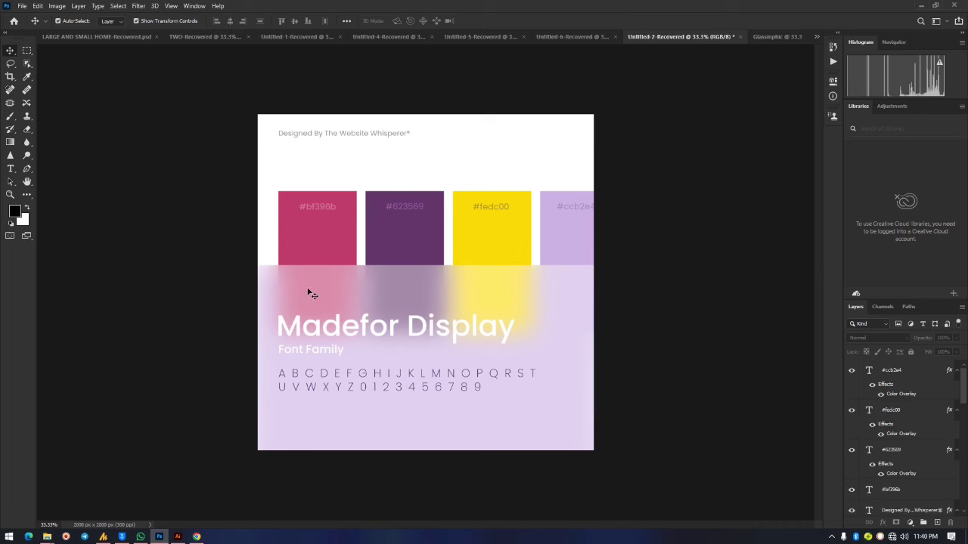
left_click_drag(281, 116, 548, 233)
key("ctrl+Tab")
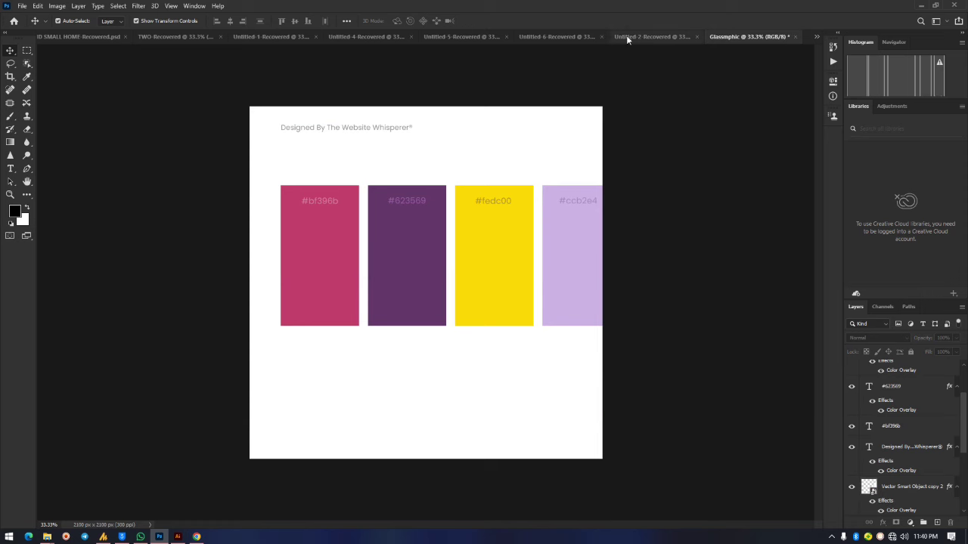
key("ctrl+shift+Tab")
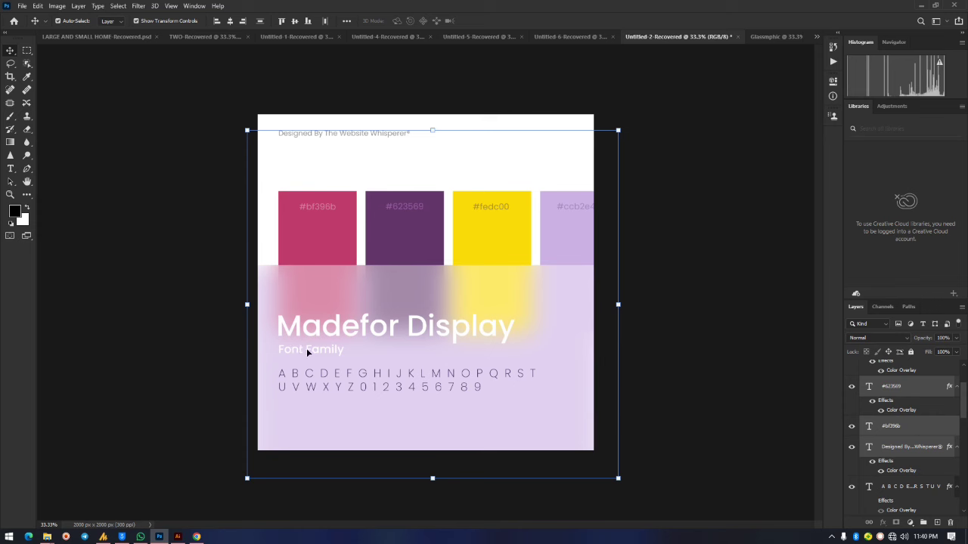
left_click(776, 37)
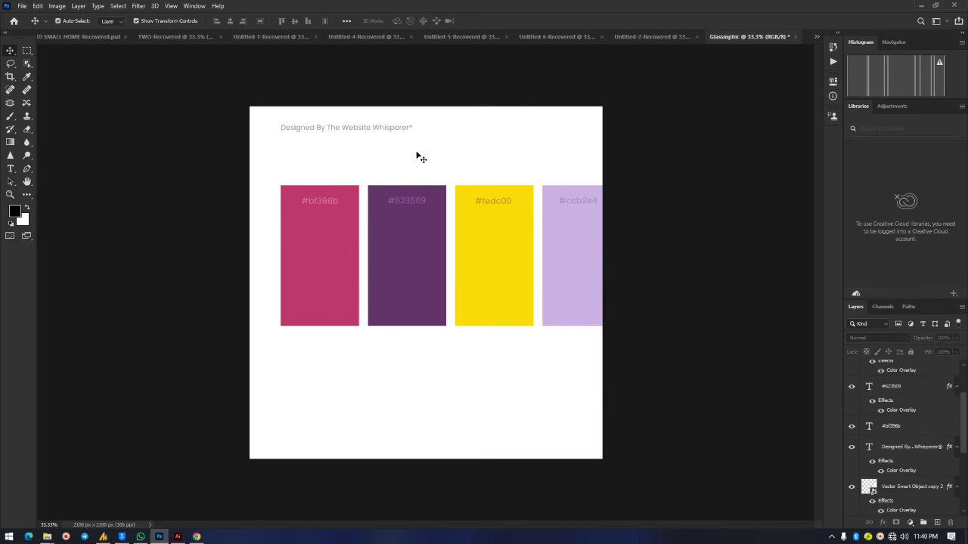
- Nudge the #ccb2e4 label slightly to the right on the lavender swatch
left_click_drag(296, 160, 565, 261)
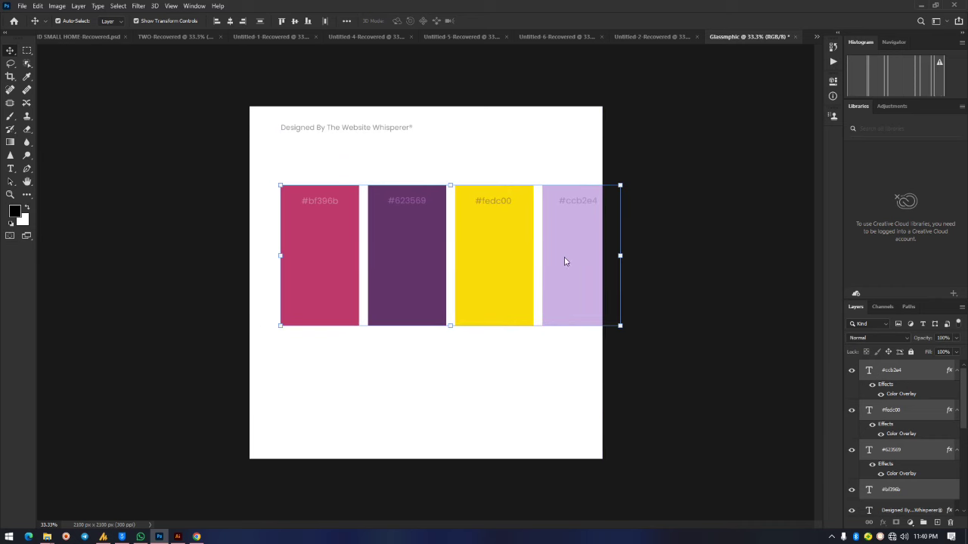
left_click(691, 208)
left_click(596, 202)
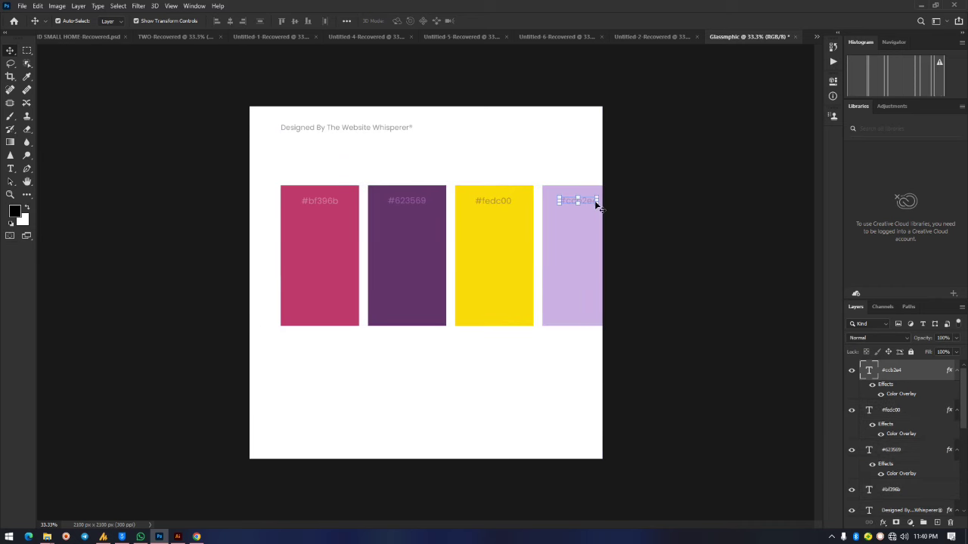
left_click(644, 191)
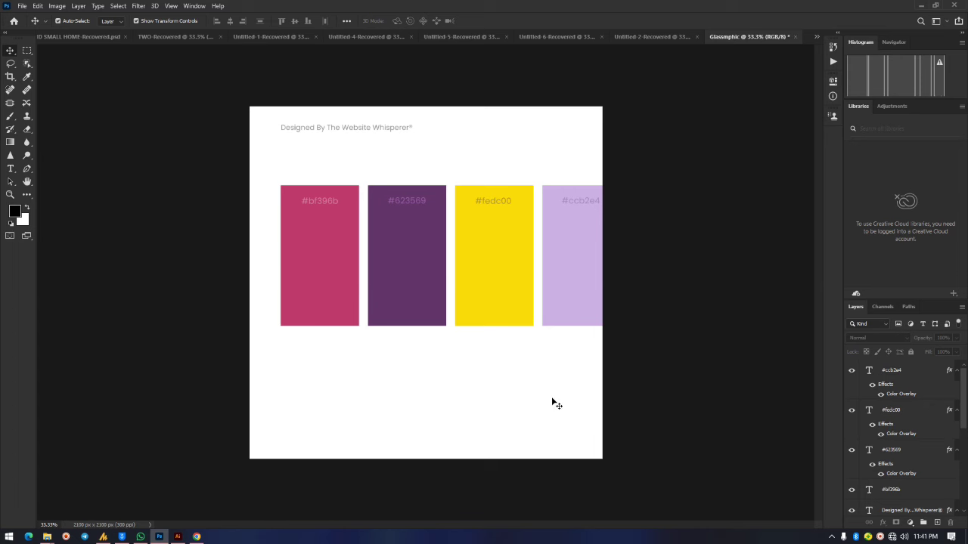
- Move all four colour swatches and their hex labels down together to the vertical middle of the canvas
left_click_drag(239, 167, 591, 293)
left_click_drag(510, 279, 509, 311)
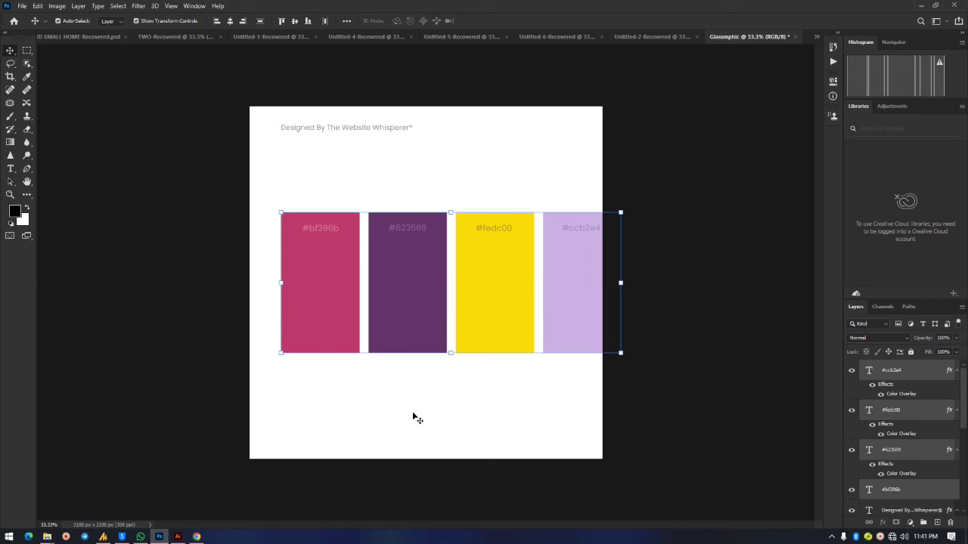
left_click(652, 208)
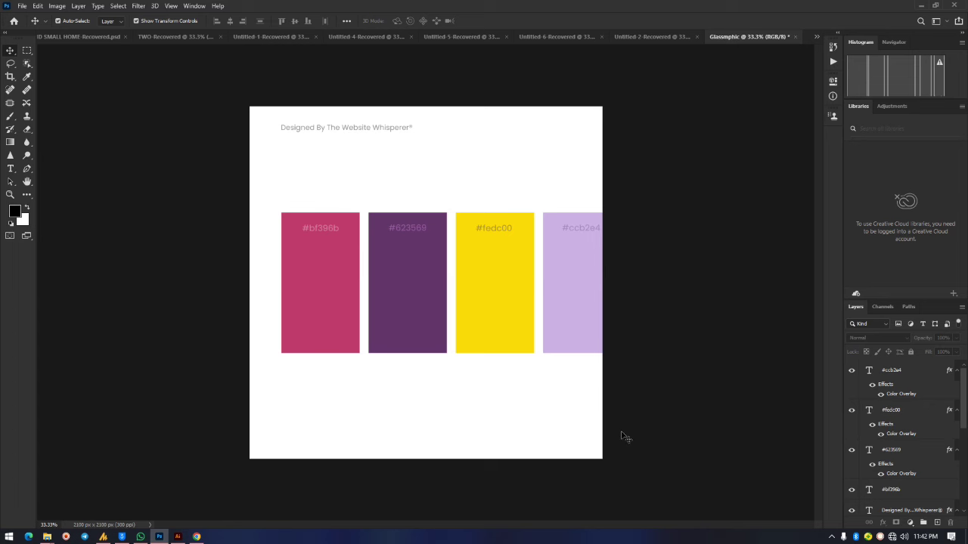
left_click_drag(258, 175, 262, 178)
left_click_drag(647, 252, 648, 298)
left_click(141, 166)
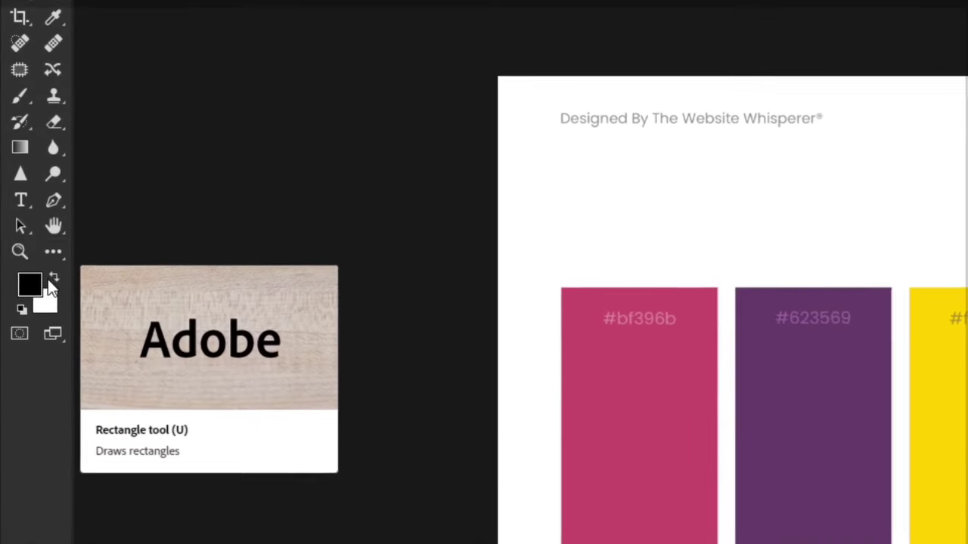
- Draw a rectangle about 2181 x 1125 px over the lower half of the canvas, covering the swatches' lower halves
left_click(27, 195)
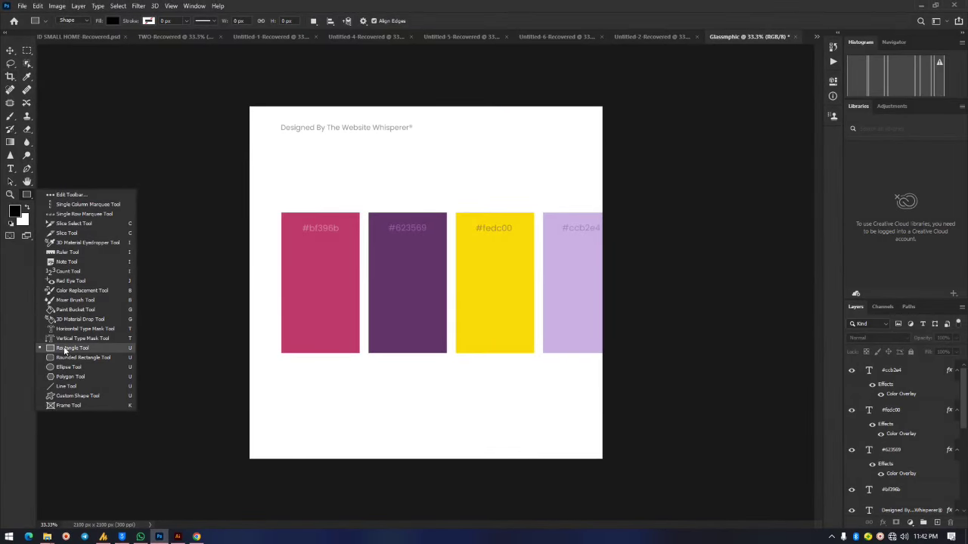
left_click(74, 350)
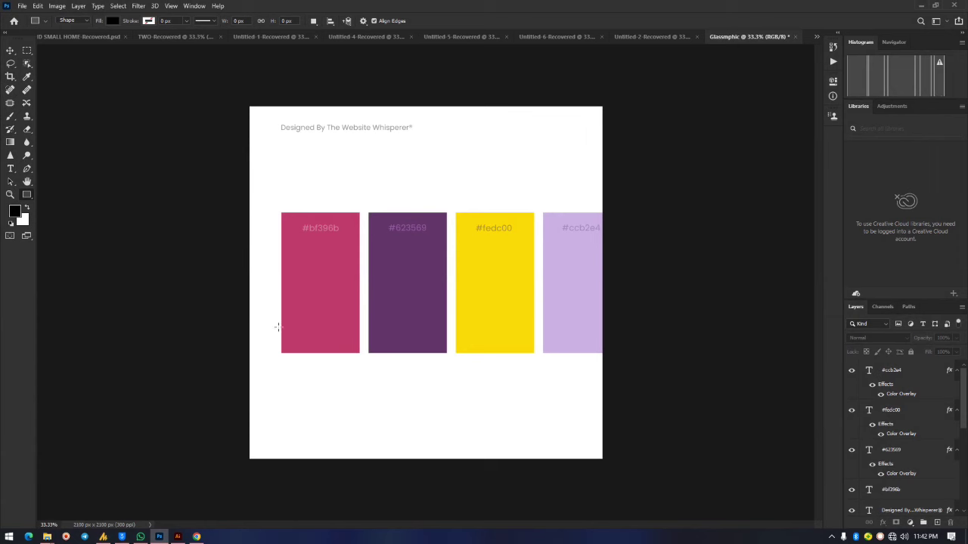
left_click_drag(243, 284, 609, 472)
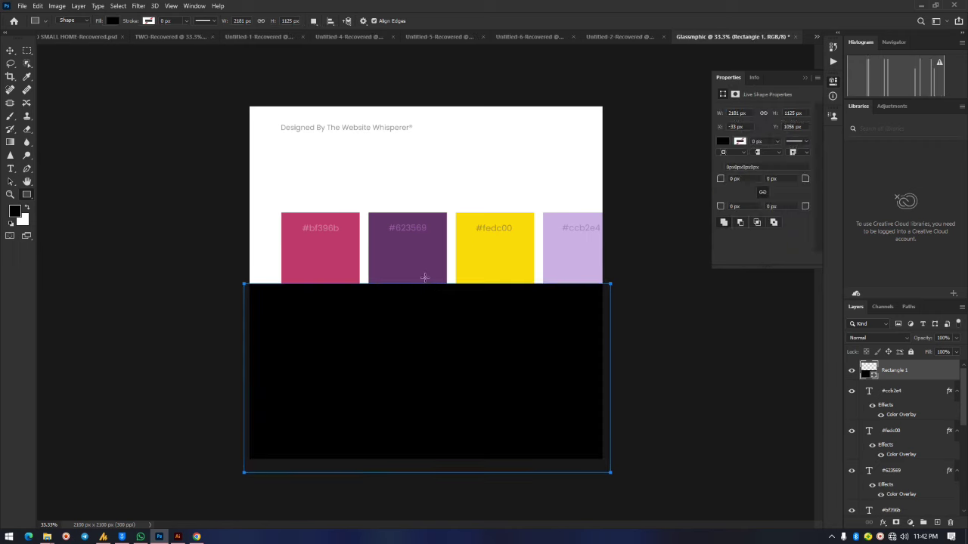
left_click(10, 51)
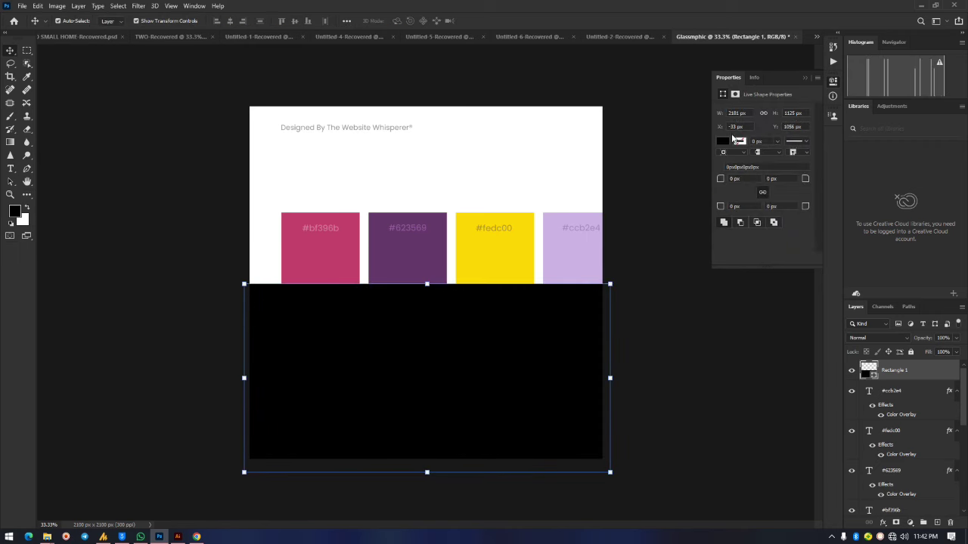
- Apply a white Color Overlay layer style to the rectangle
left_click(729, 143)
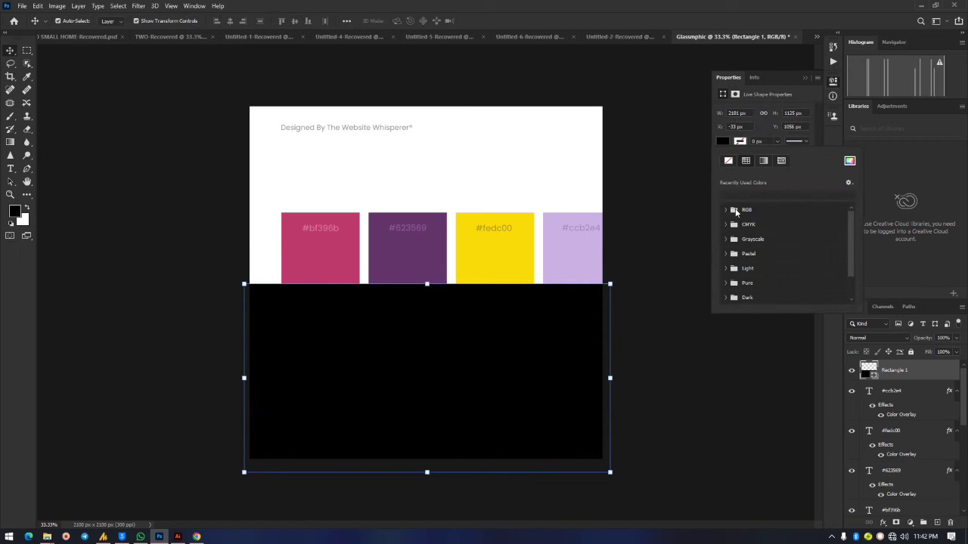
left_click(805, 77)
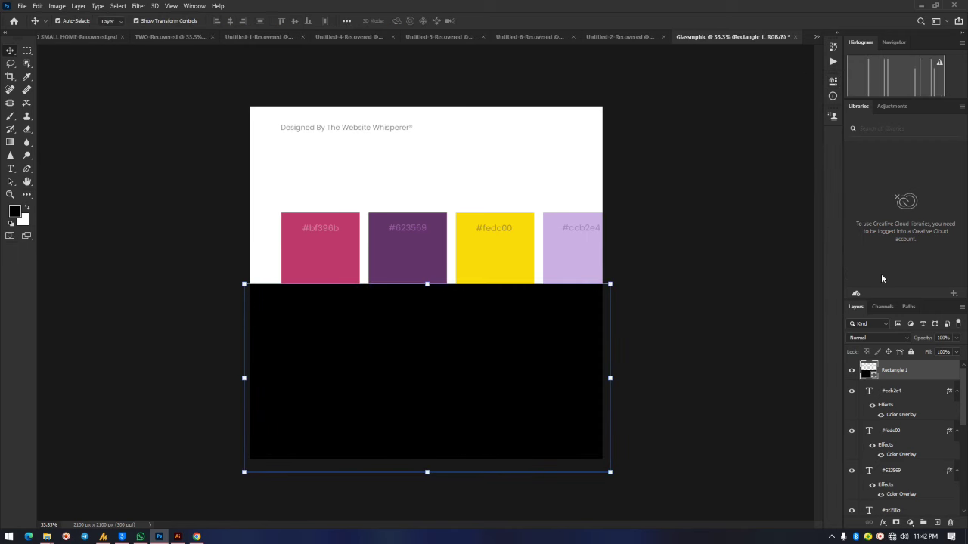
double_click(936, 376)
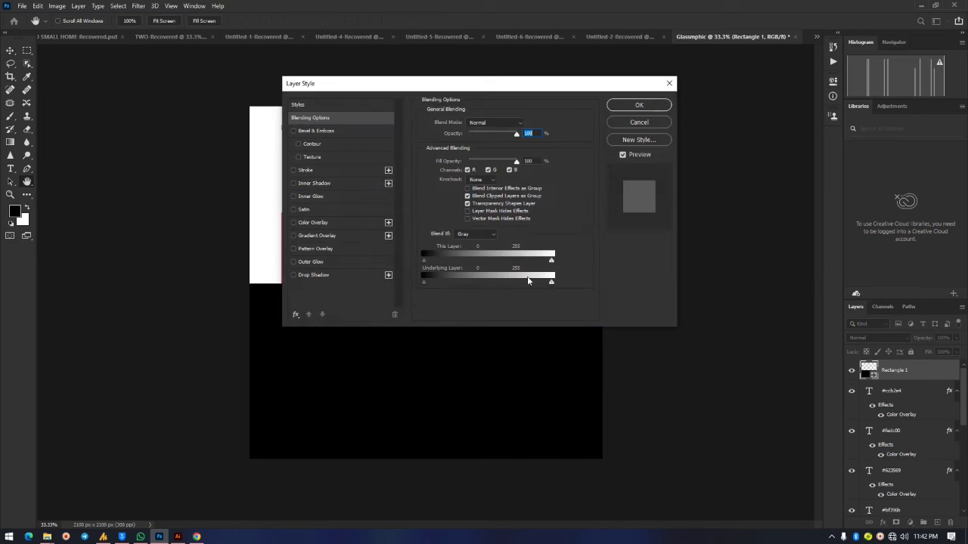
left_click(354, 223)
left_click(527, 124)
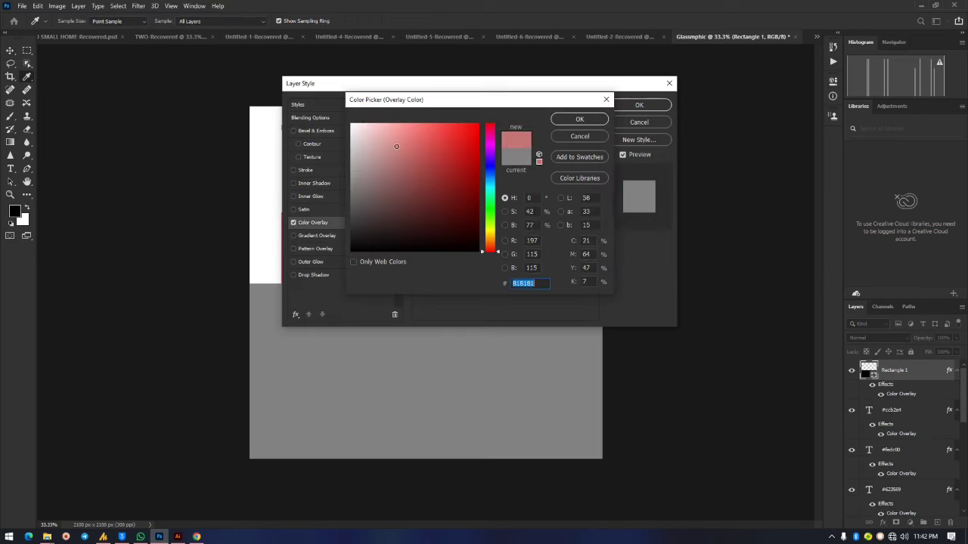
left_click(579, 119)
left_click(639, 105)
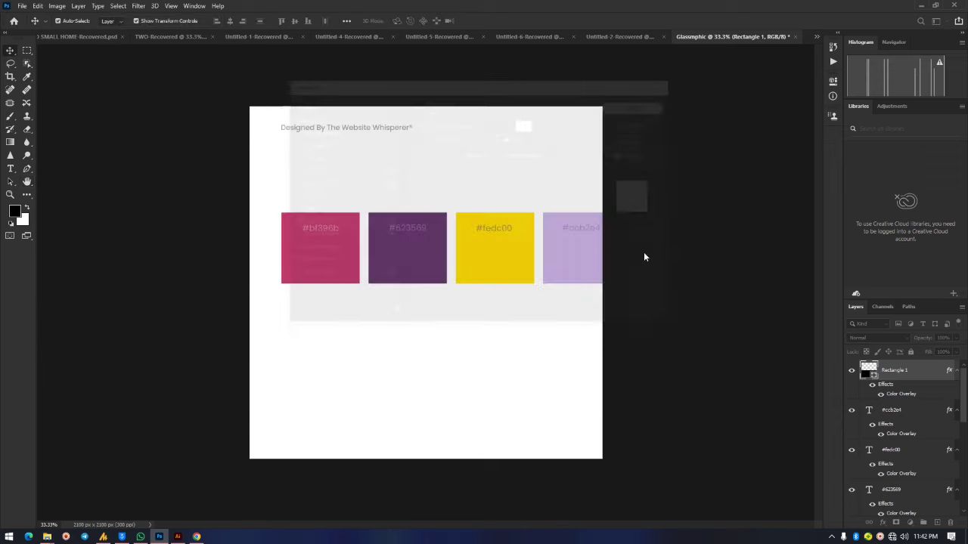
left_click(711, 273)
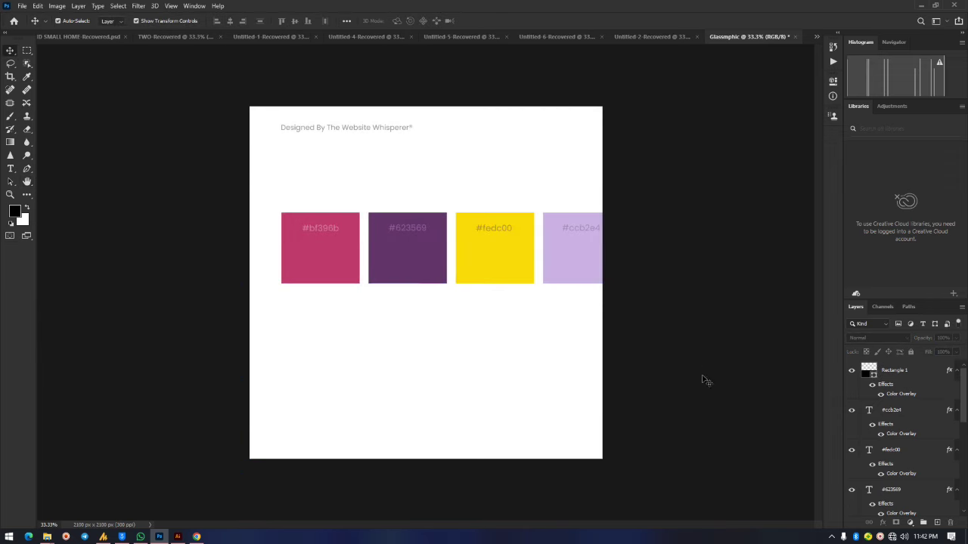
- Lower the white rectangle's layer opacity to 62% so the swatches show through it
left_click(480, 363)
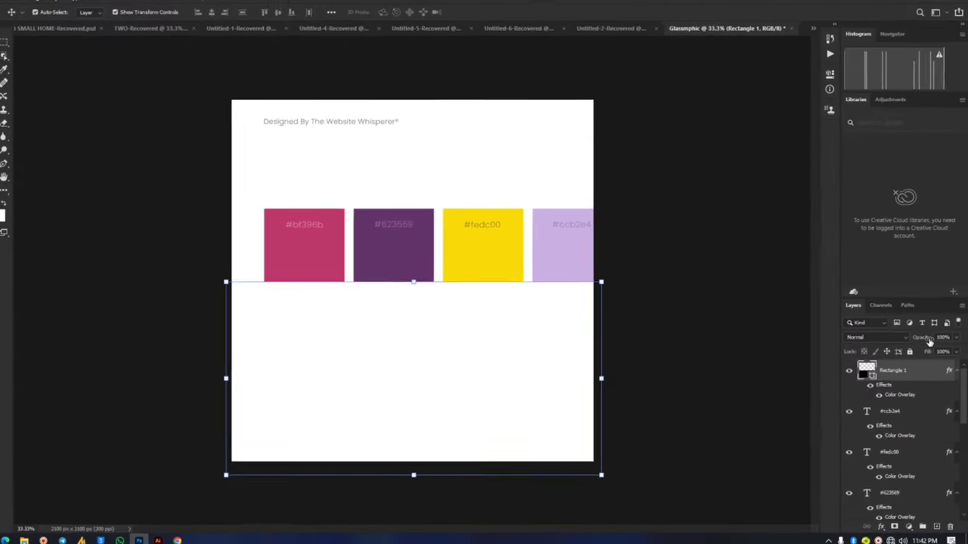
left_click_drag(923, 338, 913, 354)
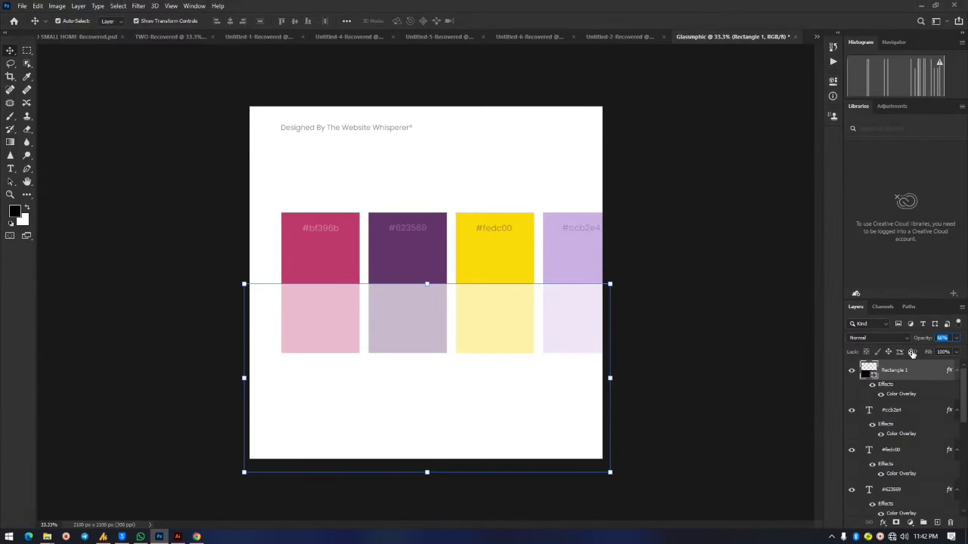
left_click(684, 181)
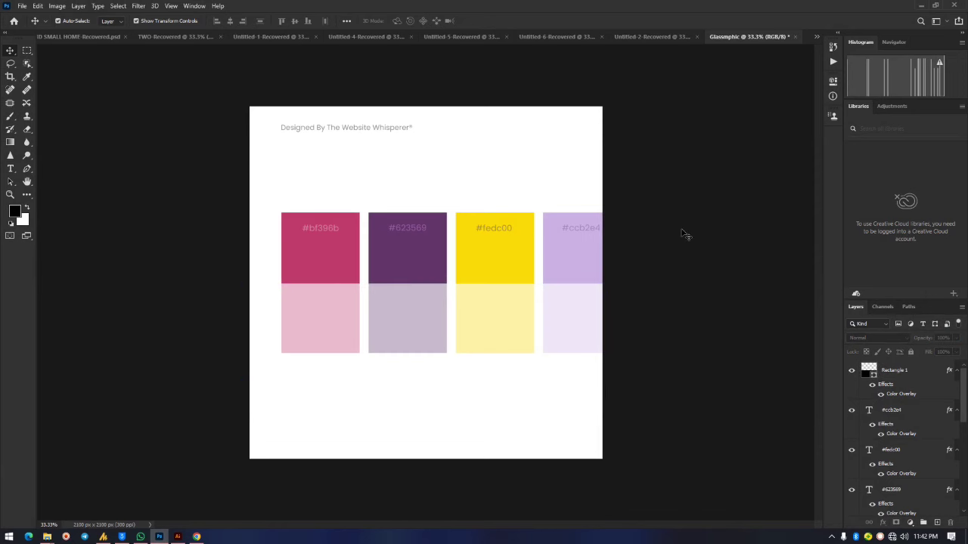
left_click(507, 345)
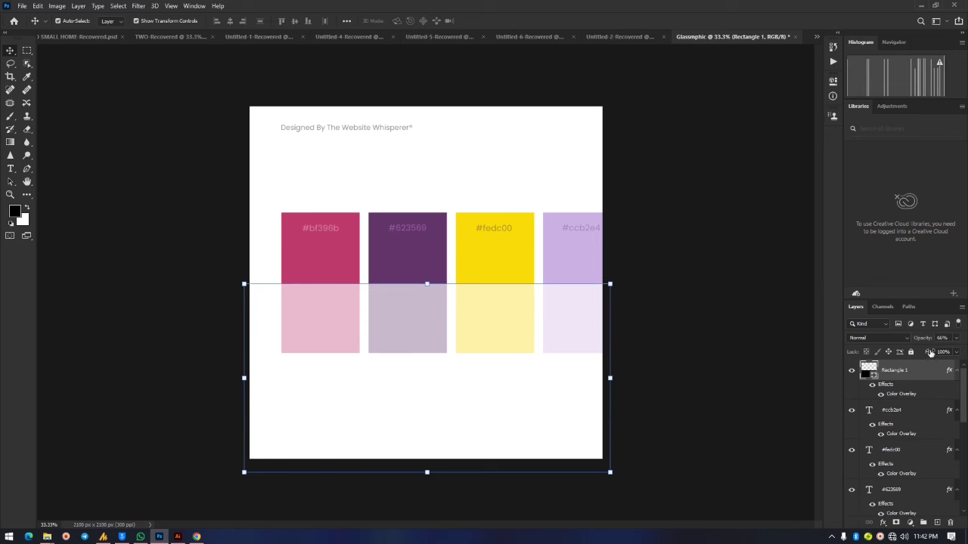
left_click_drag(927, 342, 926, 347)
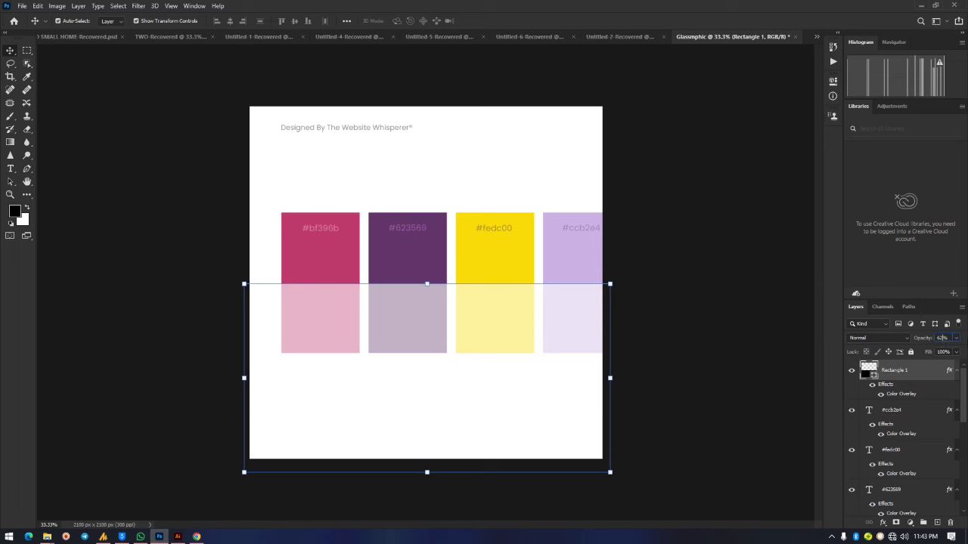
- Set the white rectangle's layer opacity to 60% and compare the canvas with the finished design in Untitled-2-Recovered
left_click_drag(924, 338, 922, 338)
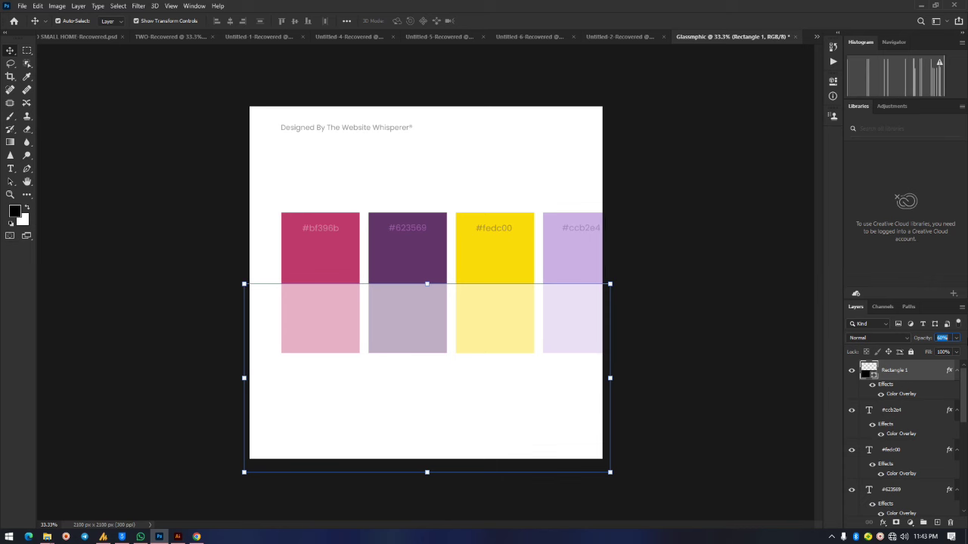
left_click(605, 35)
key("ctrl+v")
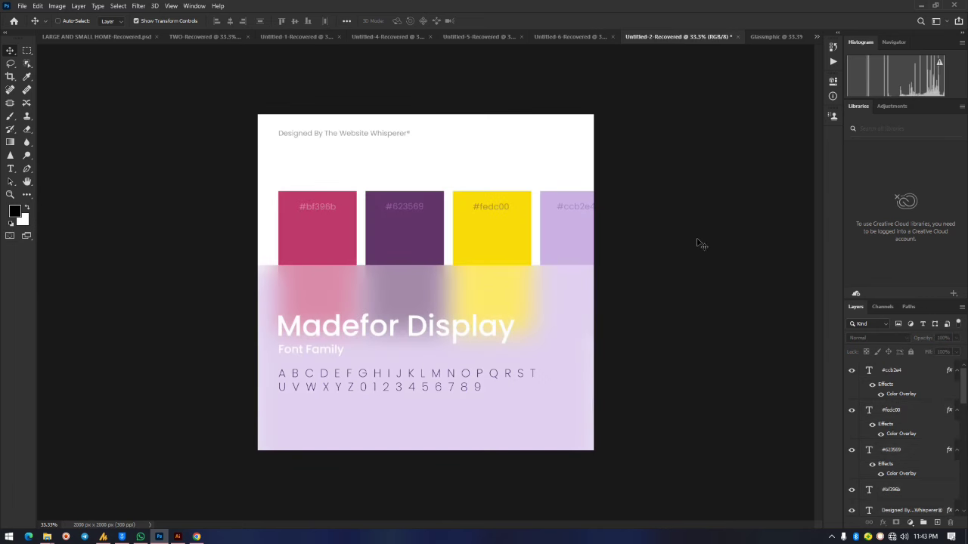
key("ctrl+Tab")
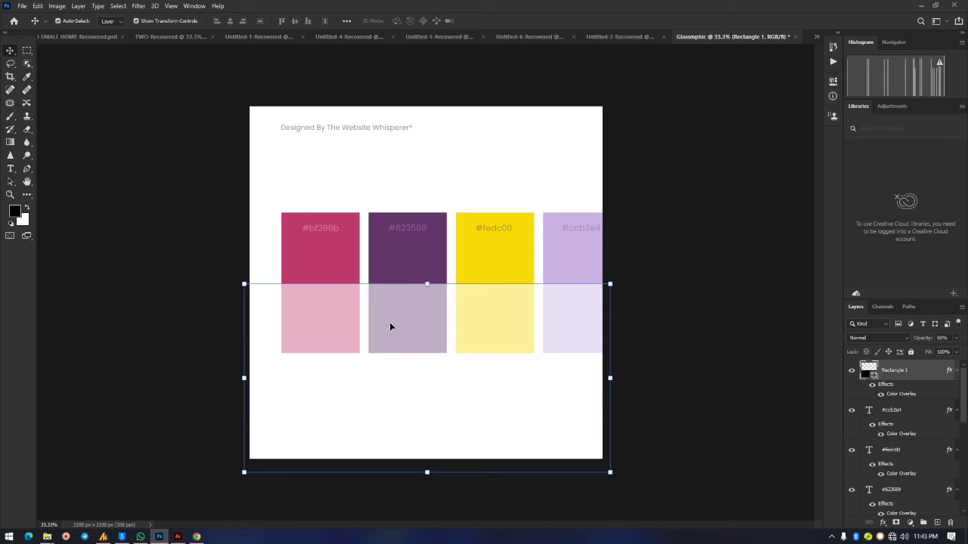
- Duplicate the white rectangle together with the four colour swatches, without the hex labels, and merge the copies into one layer
mouse_move(226, 205)
left_mouse_down()
mouse_move(345, 277)
mouse_move(595, 330)
mouse_move(630, 361)
left_mouse_up()
left_click(691, 307)
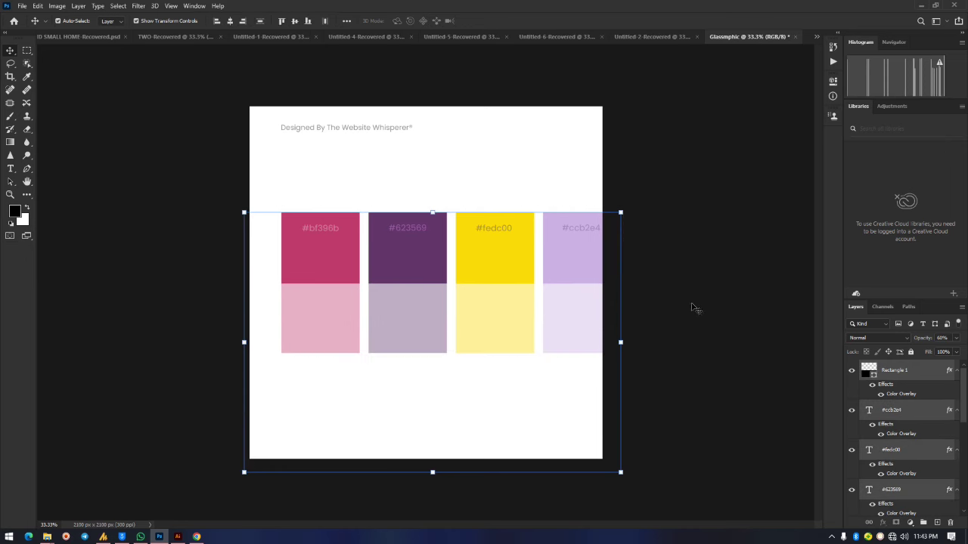
left_click_drag(224, 265, 632, 401)
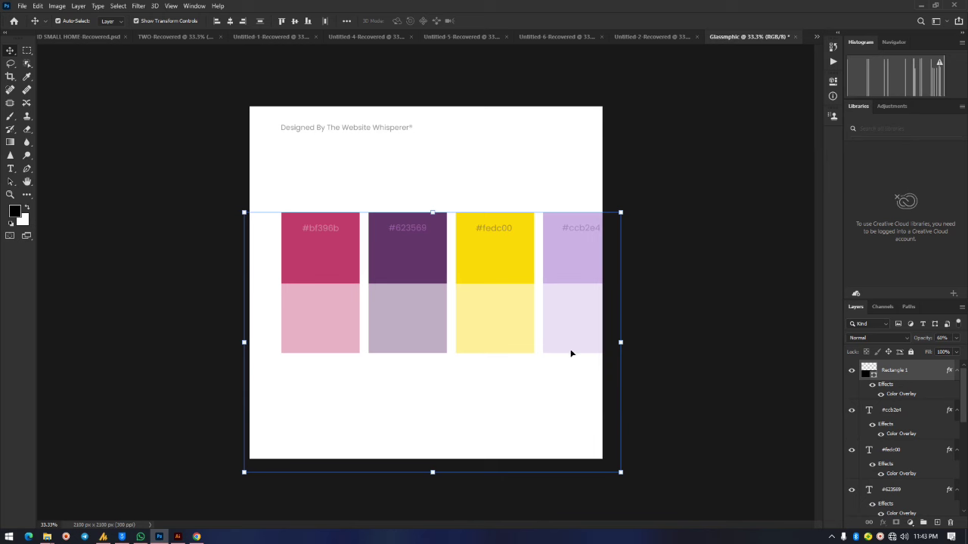
key("ctrl+j")
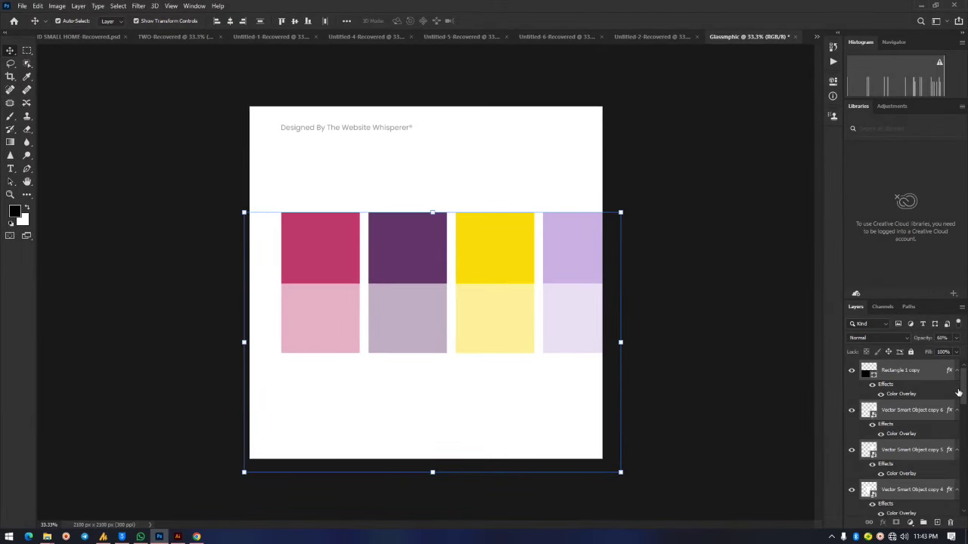
right_click(922, 372)
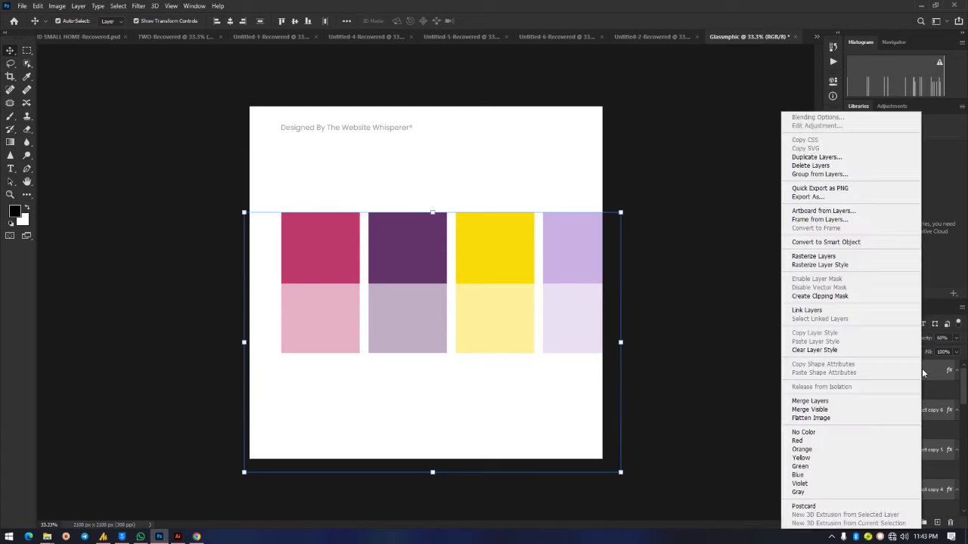
left_click(845, 401)
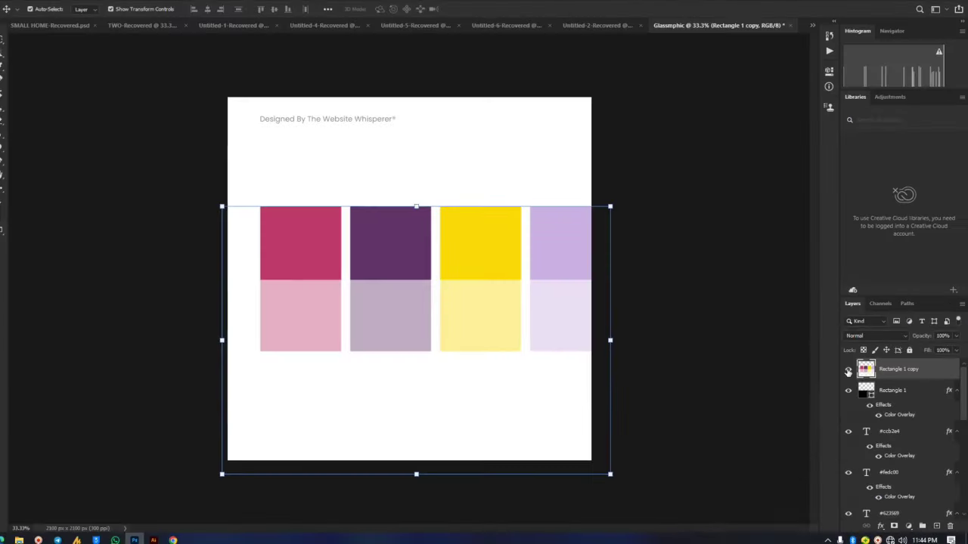
left_click(847, 369)
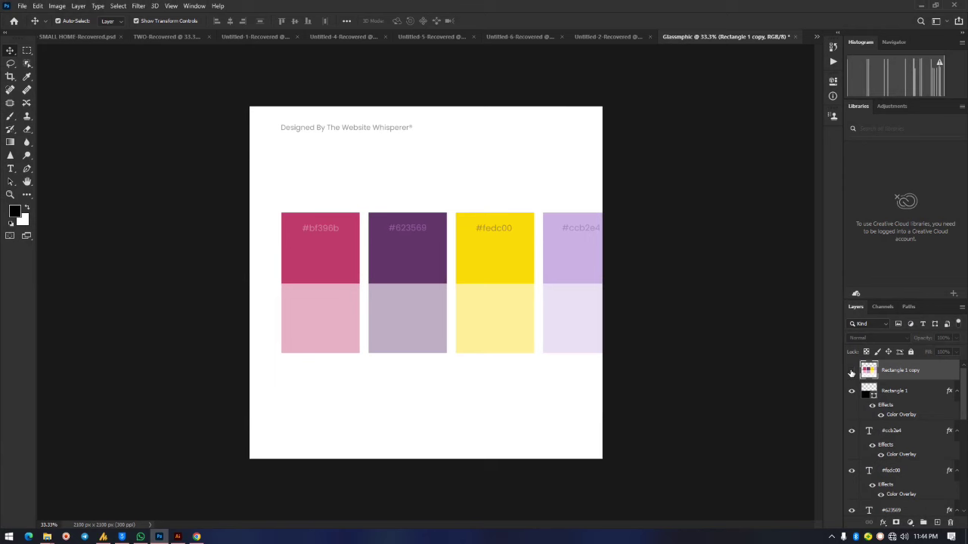
left_click(851, 370)
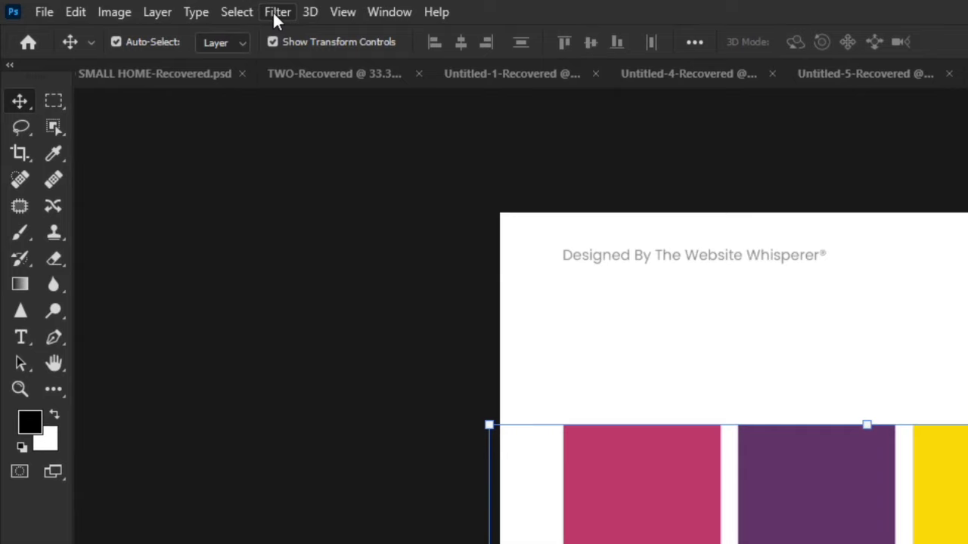
left_click(273, 10)
mouse_move(393, 227)
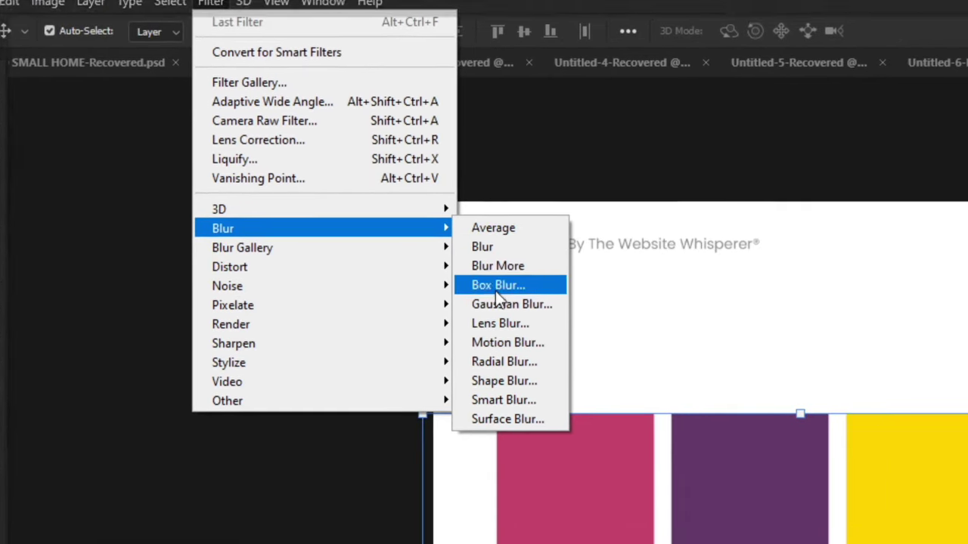
left_click(512, 306)
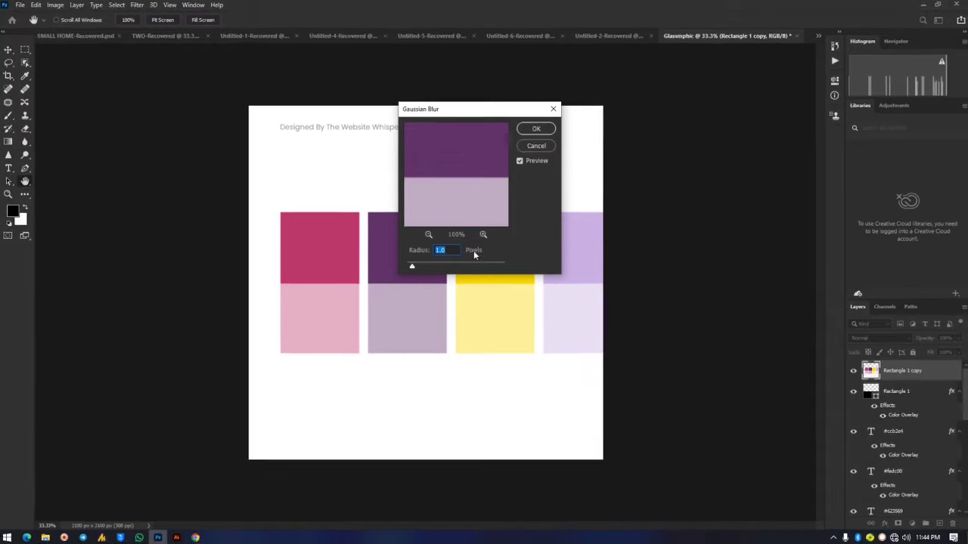
left_click_drag(437, 267, 458, 268)
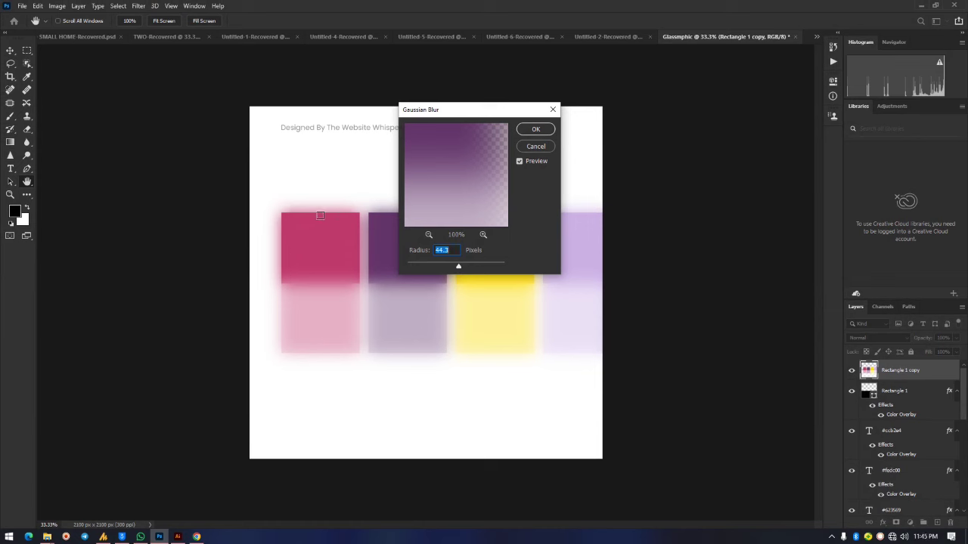
mouse_move(460, 275)
left_mouse_down()
mouse_move(480, 279)
mouse_move(474, 269)
left_mouse_up()
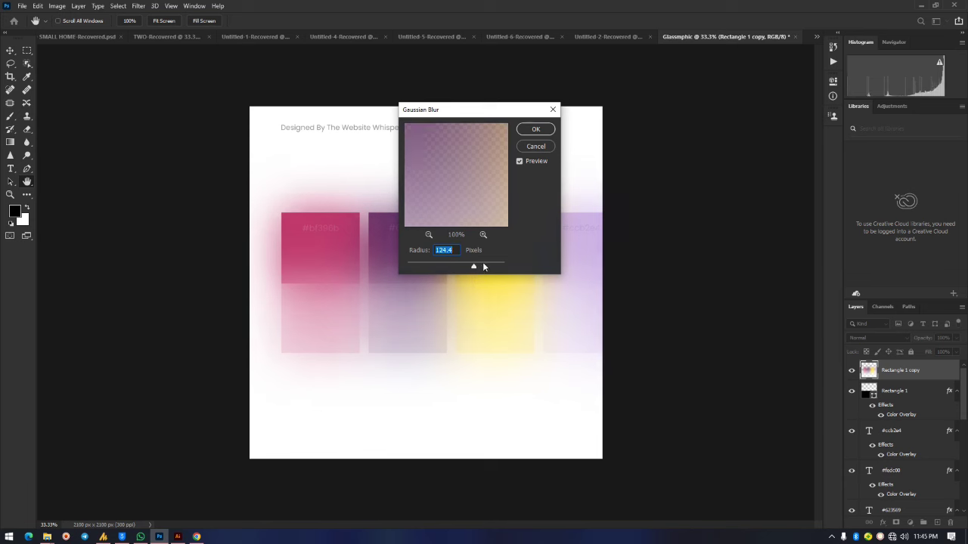
left_click(540, 148)
- Hide the four original swatch layers just above the Background layer
scroll(880, 432, "down", 2)
scroll(880, 432, "down", 5)
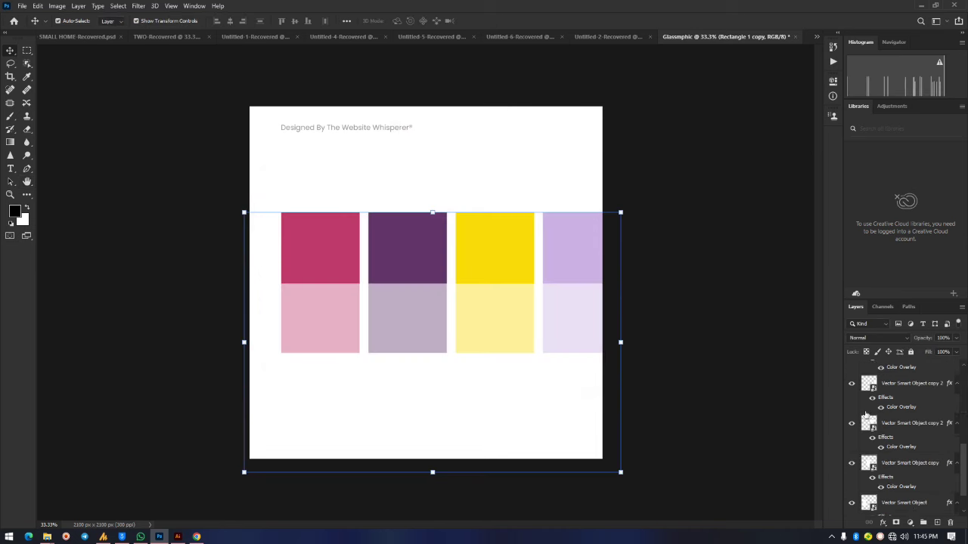
left_click(852, 384)
left_click(851, 423)
left_click(852, 463)
left_click(852, 502)
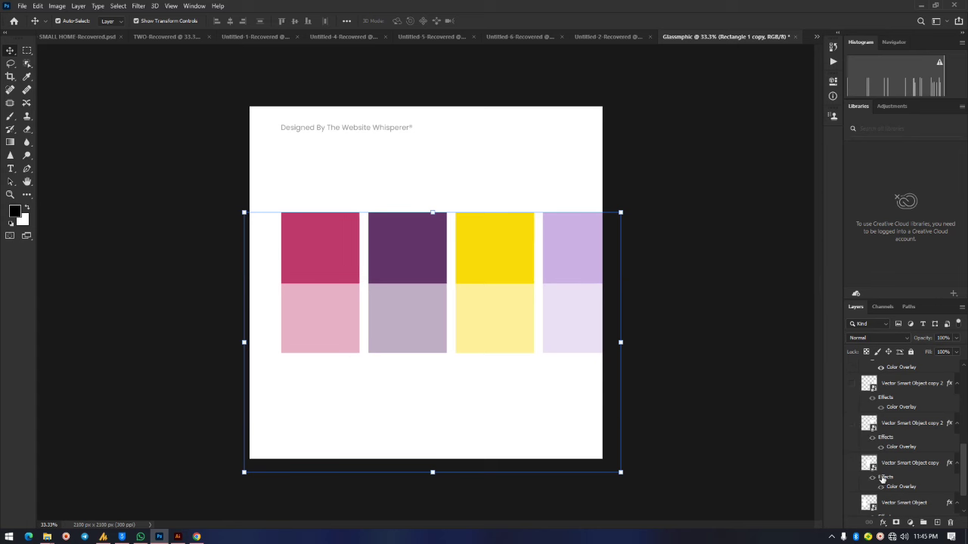
scroll(883, 479, "down", 1)
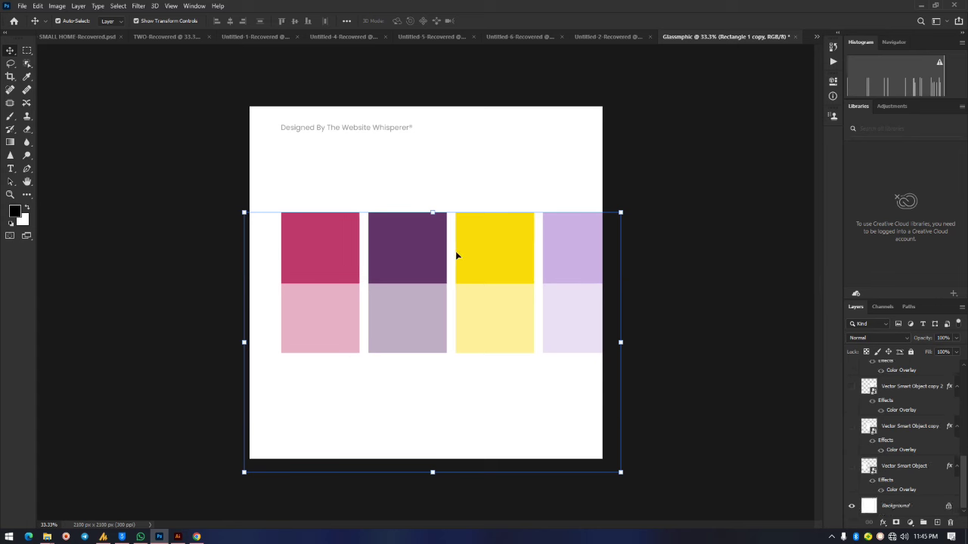
scroll(900, 376, "up", 5)
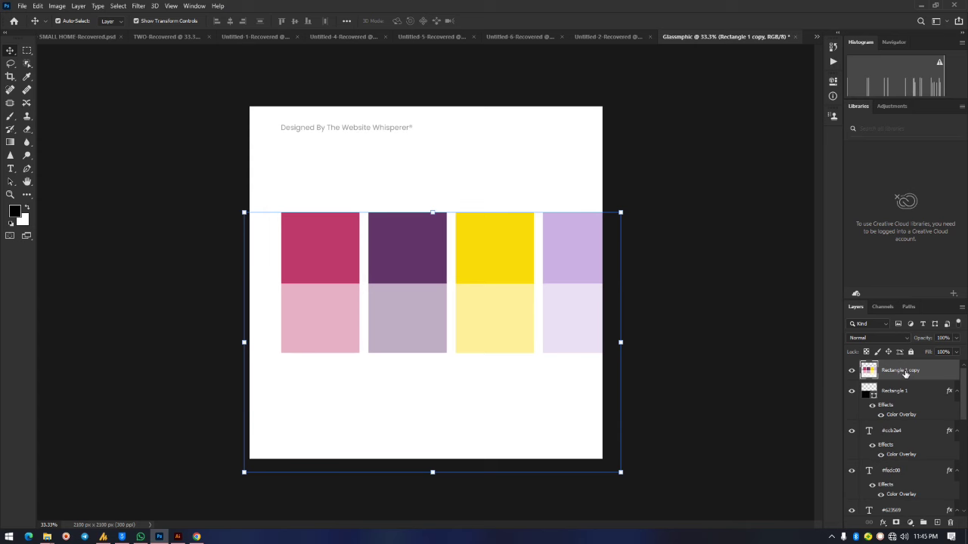
- Apply a Gaussian Blur with a radius of 87.0 pixels to the merged Rectangle 1 copy layer
left_click(142, 6)
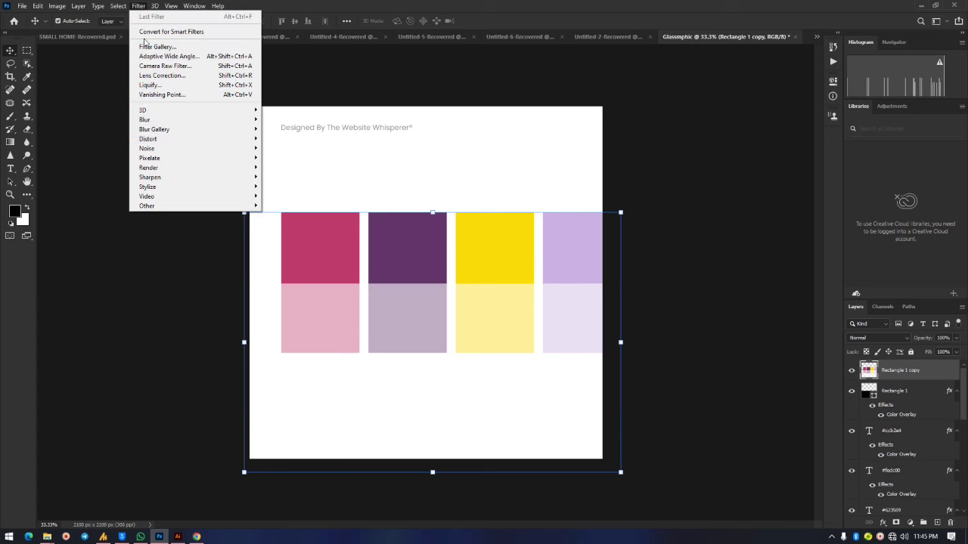
mouse_move(195, 122)
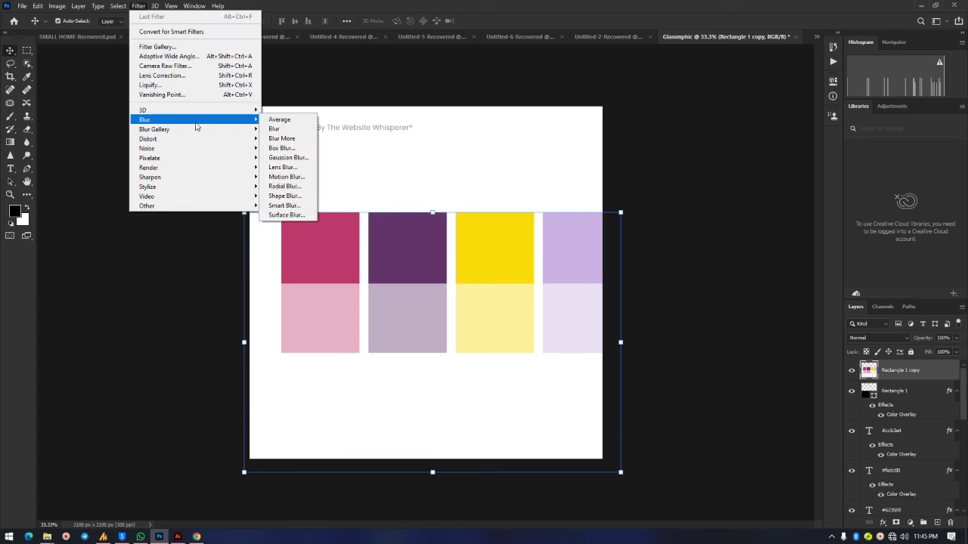
left_click(288, 157)
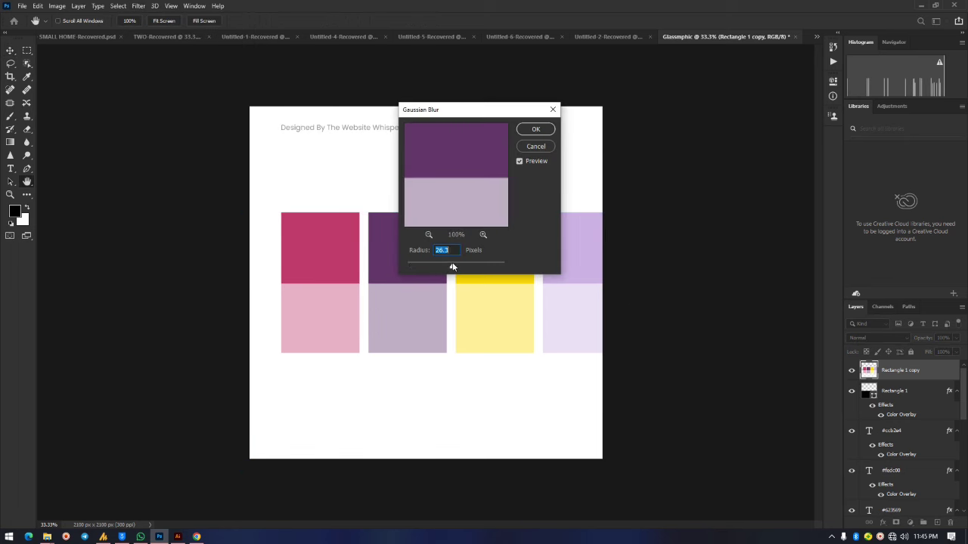
left_click_drag(453, 267, 468, 267)
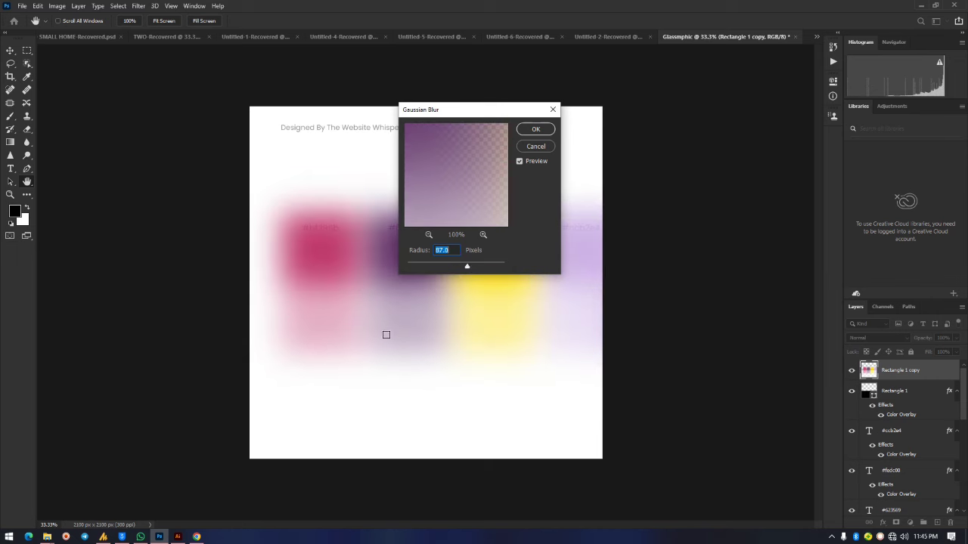
left_click_drag(479, 110, 681, 90)
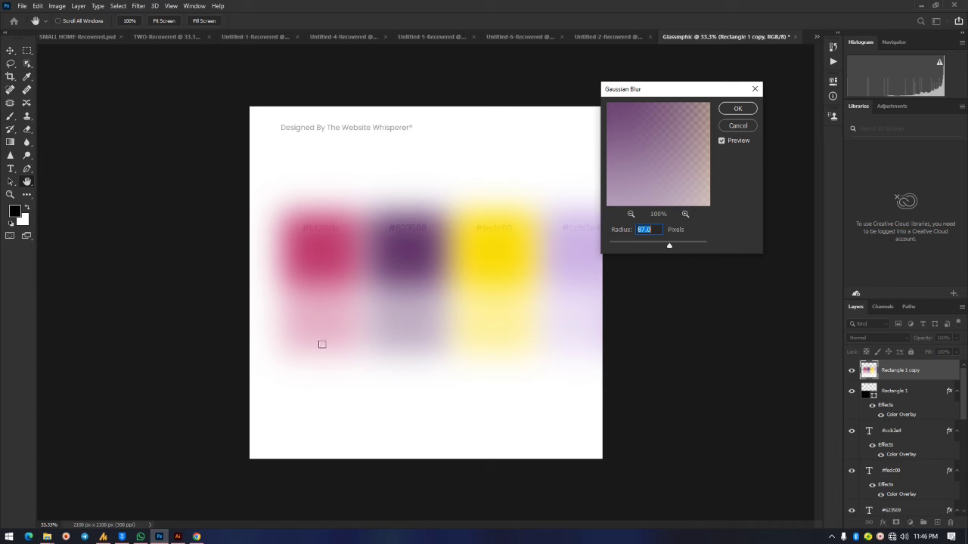
left_click(737, 109)
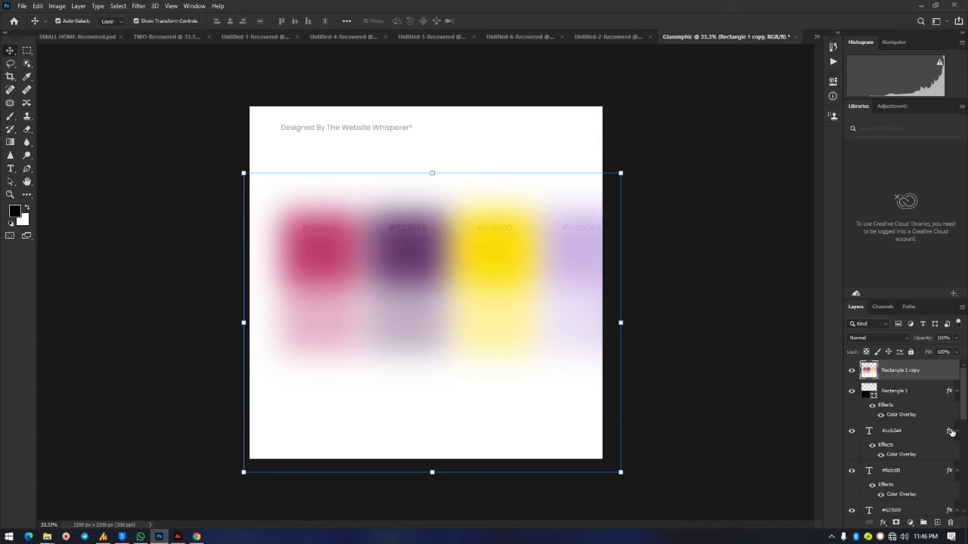
- Make the four hidden original swatch layers visible again
scroll(862, 419, "down", 6)
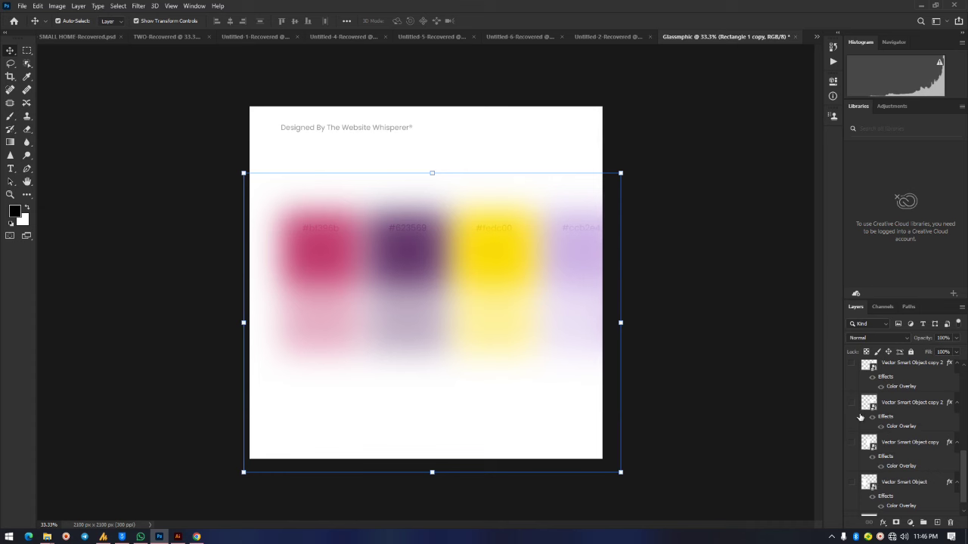
left_click_drag(853, 366, 852, 488)
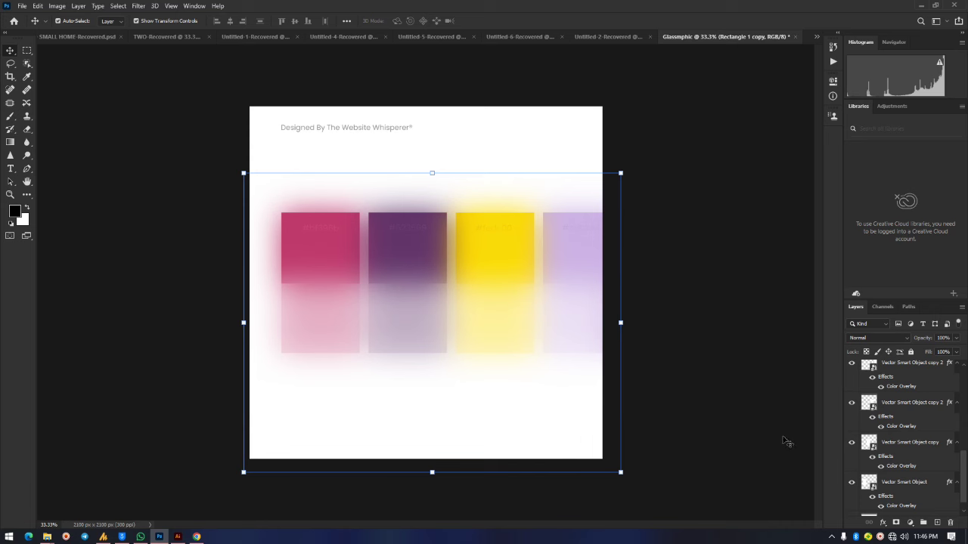
scroll(913, 427, "up", 5)
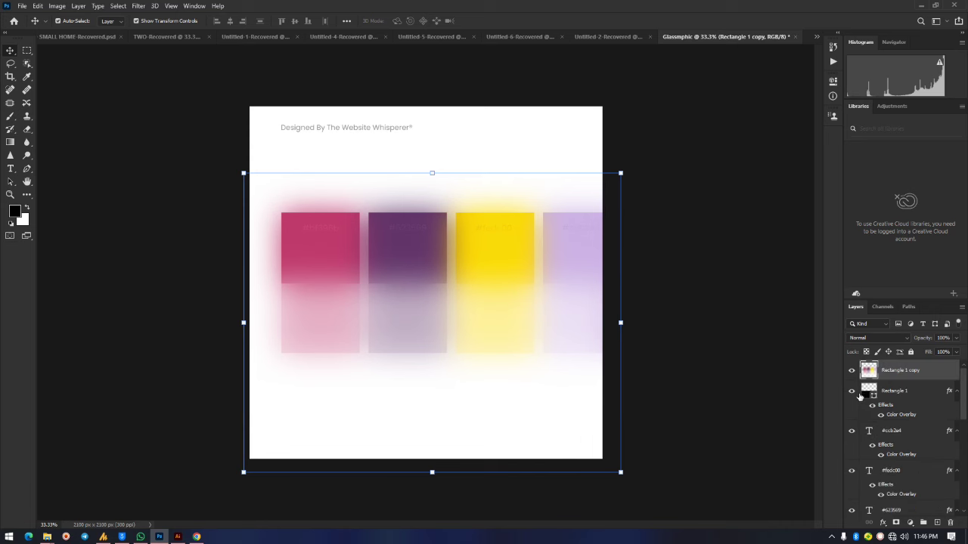
scroll(899, 399, "down", 5)
scroll(907, 439, "up", 5)
- Delete the part of the blurred layer above the white rectangle's top edge using a rectangular marquee selection, and deselect
left_click(28, 50)
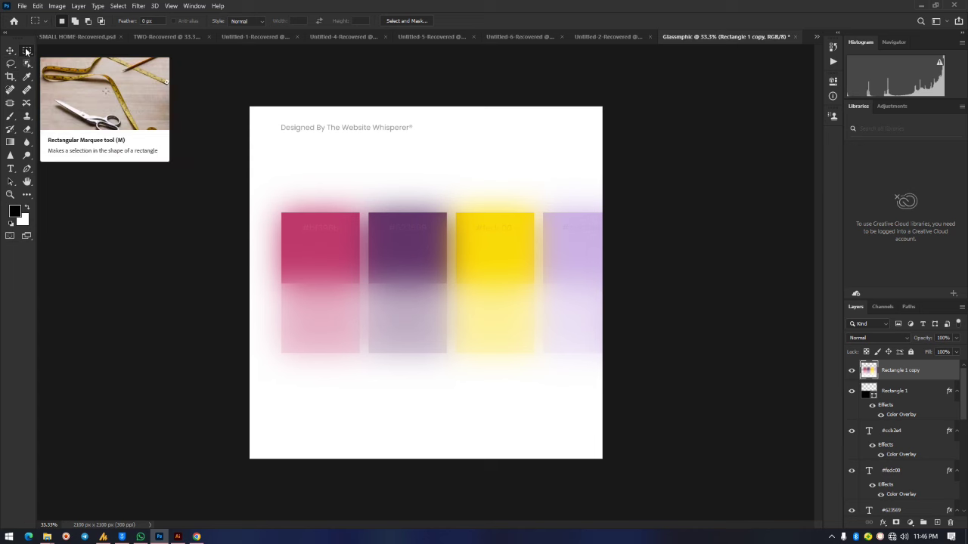
left_click_drag(222, 165, 617, 283)
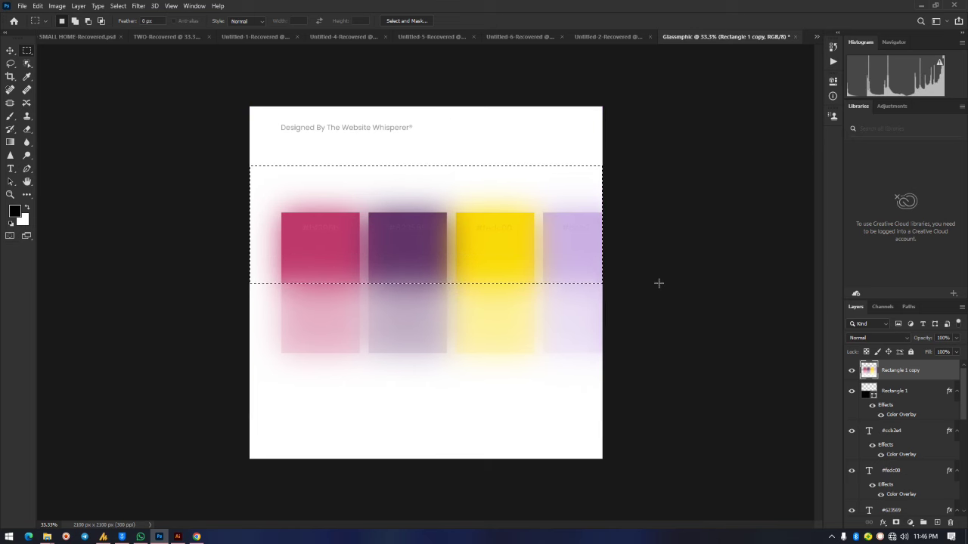
key("Delete")
key("ctrl+d")
key("v")
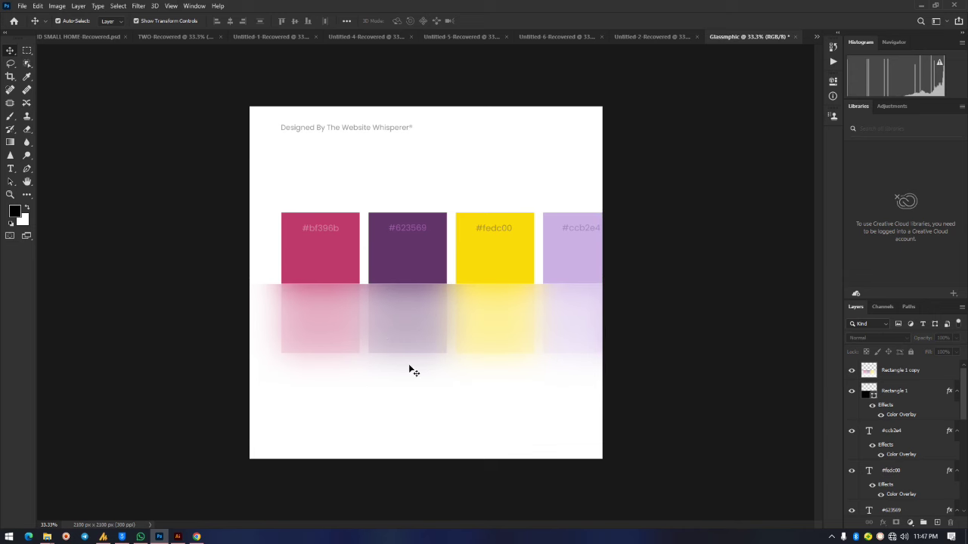
- Merge the four original swatch layers into a single layer
left_click(507, 261)
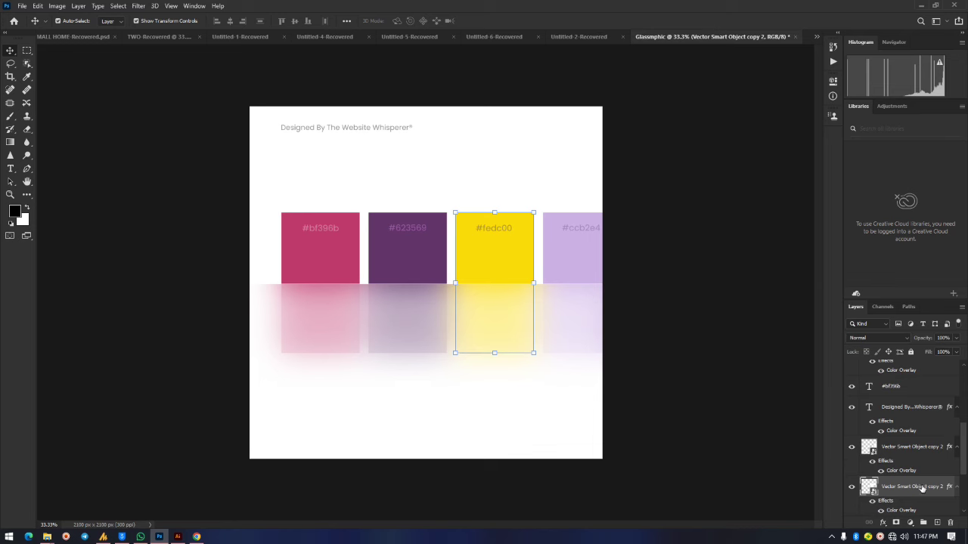
scroll(923, 485, "down", 2)
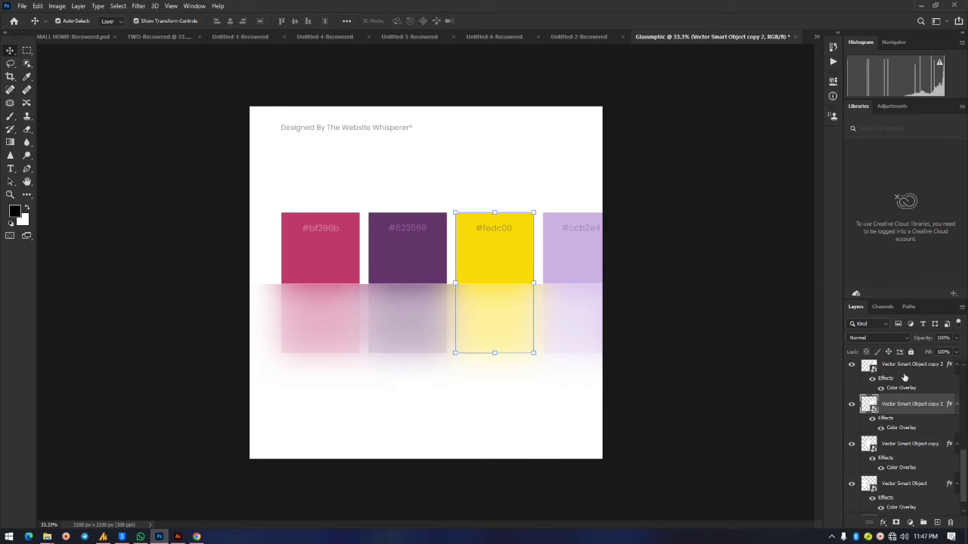
left_click(905, 376)
left_click(908, 414, "shift")
left_click(910, 452, "shift")
left_click(911, 491, "shift")
scroll(912, 459, "down", 1)
right_click(917, 469)
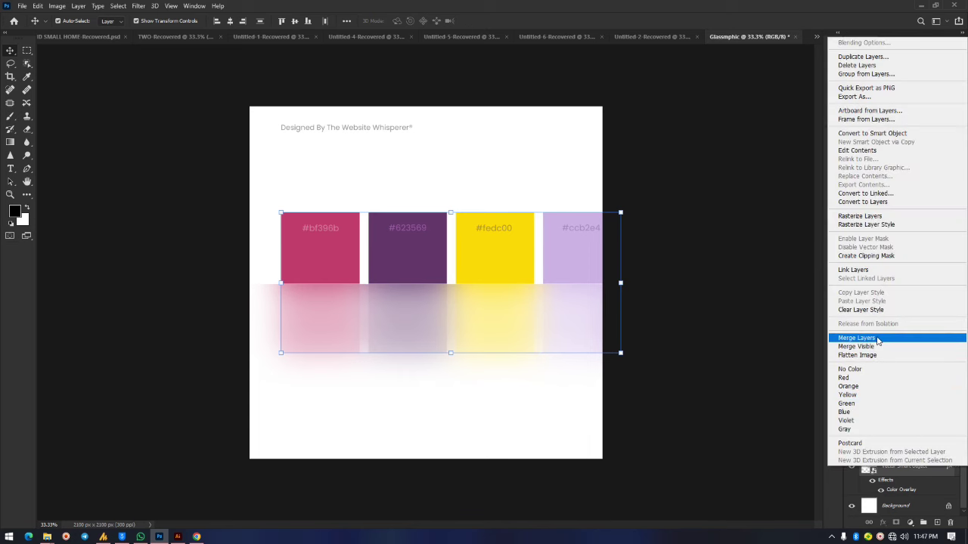
left_click(877, 340)
- Delete the part of the merged swatch layer below the white rectangle's top edge using a rectangular marquee selection, and deselect
left_click(26, 50)
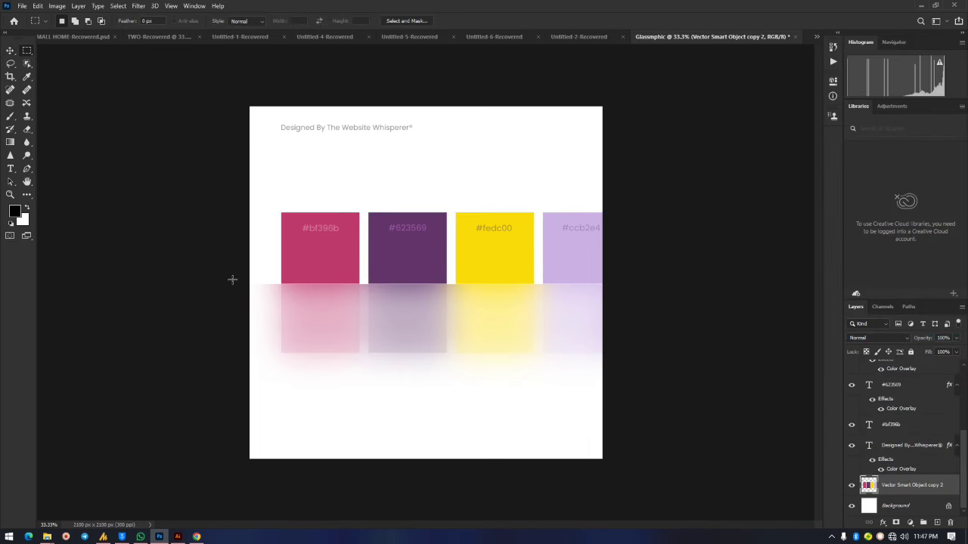
left_click_drag(238, 283, 703, 505)
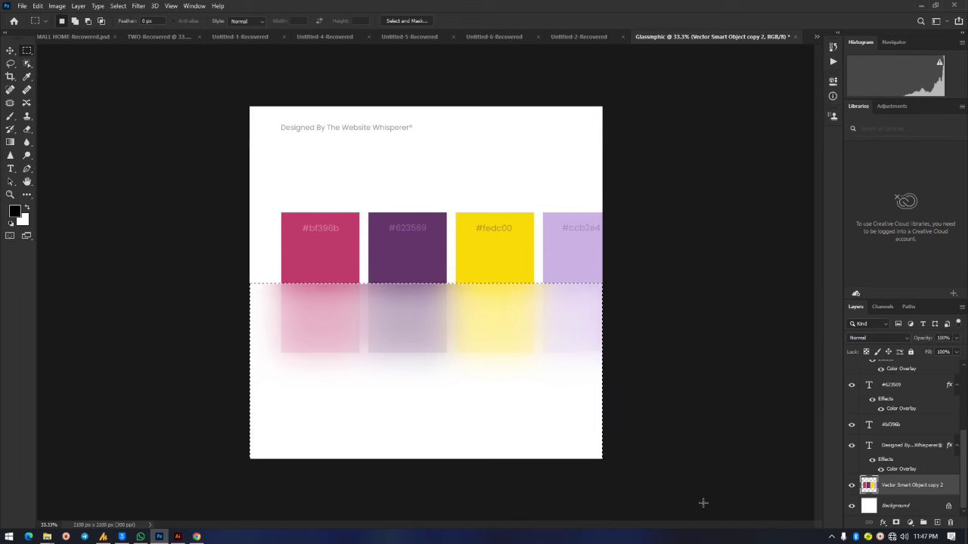
key("ctrl+f")
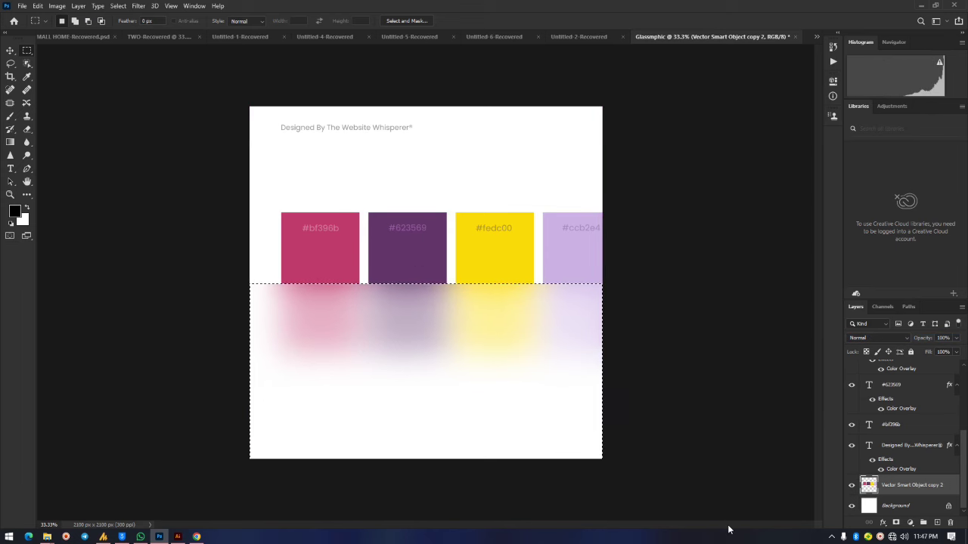
key("ctrl+d")
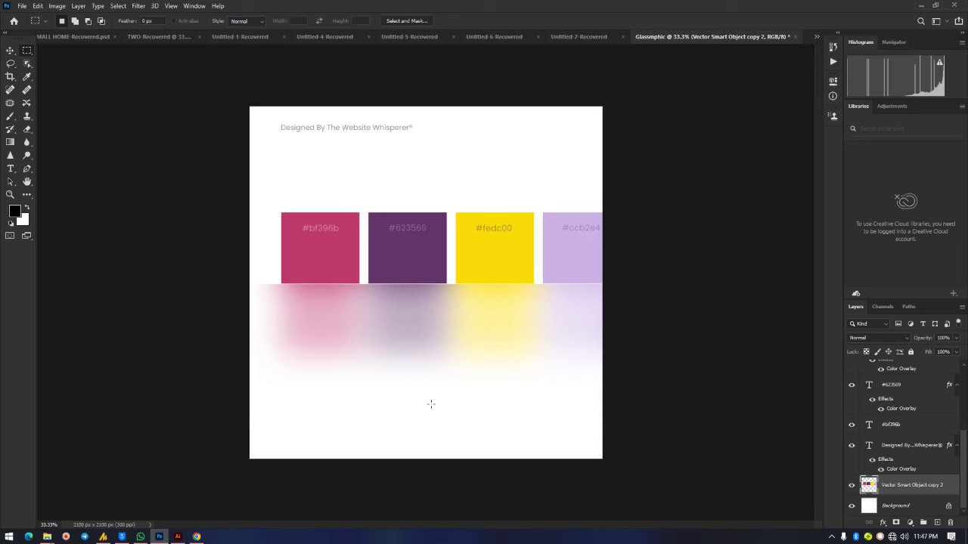
- Nudge the merged swatch layer down slightly so its cut edge meets the blurred area, and deselect it
left_click(10, 50)
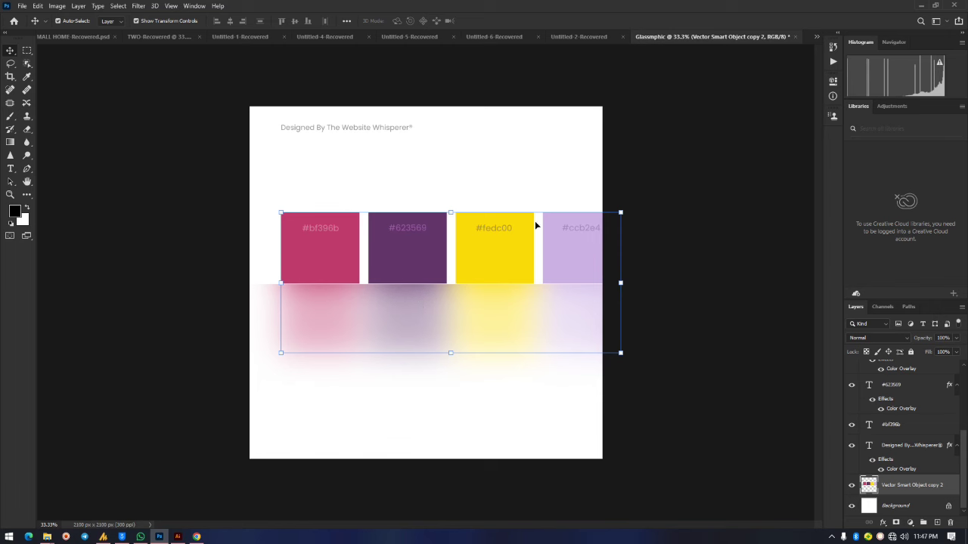
left_click(622, 262)
left_click(567, 262)
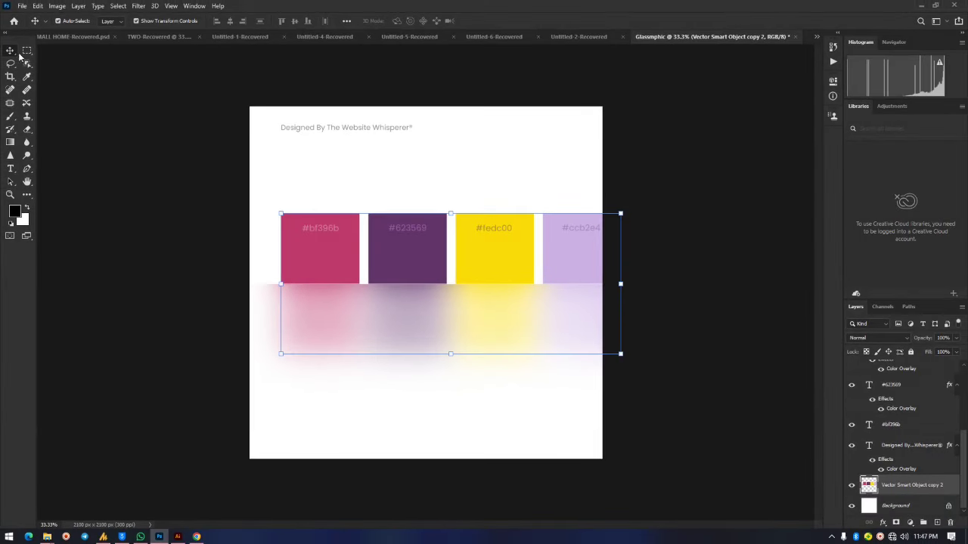
left_click(661, 193)
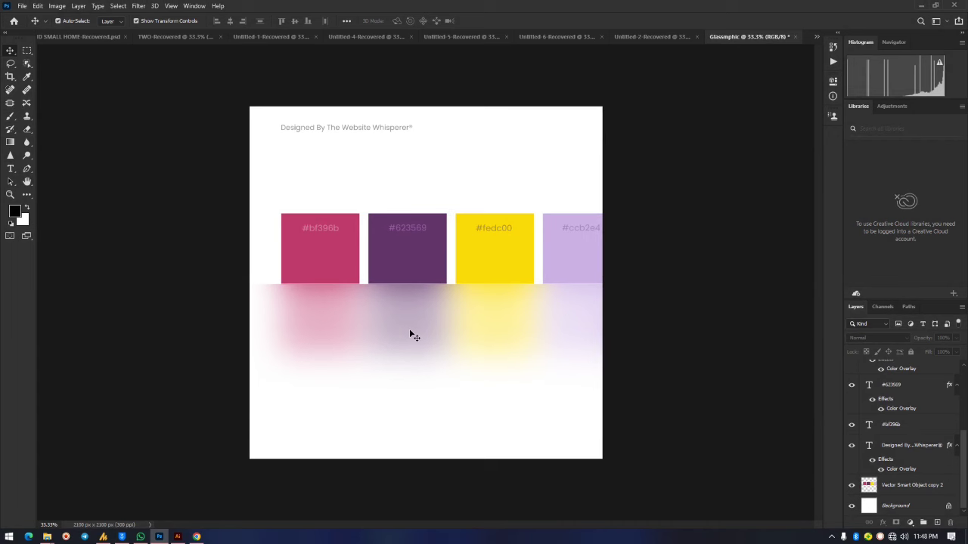
- Reduce the opacity of the blurred Rectangle 1 copy layer to 89%
left_click(521, 345)
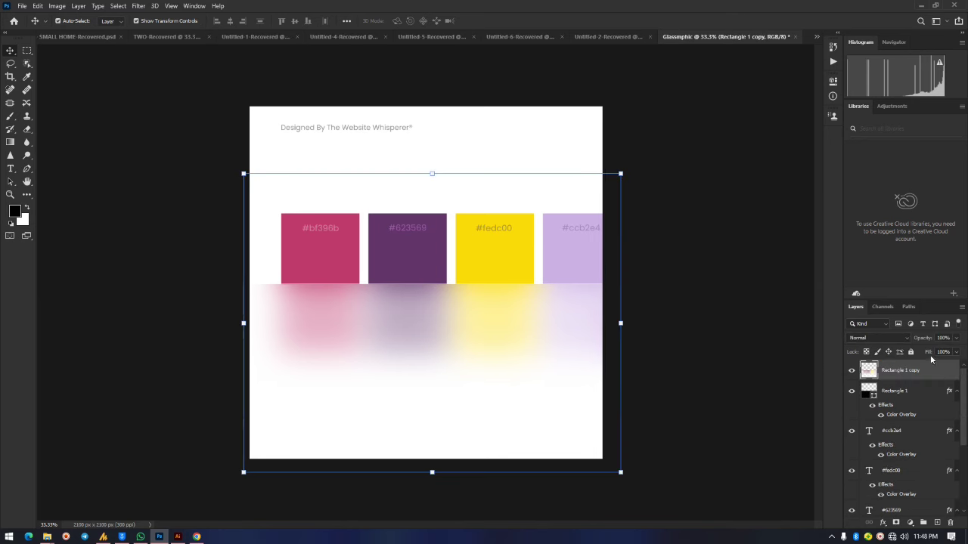
left_click_drag(927, 342, 957, 344)
key("Return")
left_click_drag(933, 342, 915, 358)
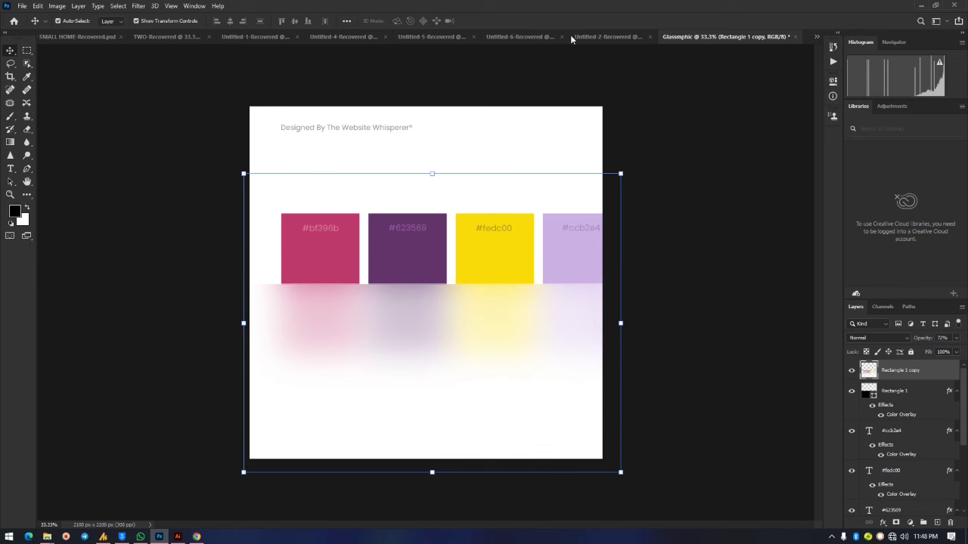
left_click(941, 338)
type("40")
key("Return")
- Copy the Madefor Display, Font Family and alphabet text layers from the Untitled-2-Recovered document onto the blurred area of the Glassmphic document
left_click(616, 37)
left_click(332, 338)
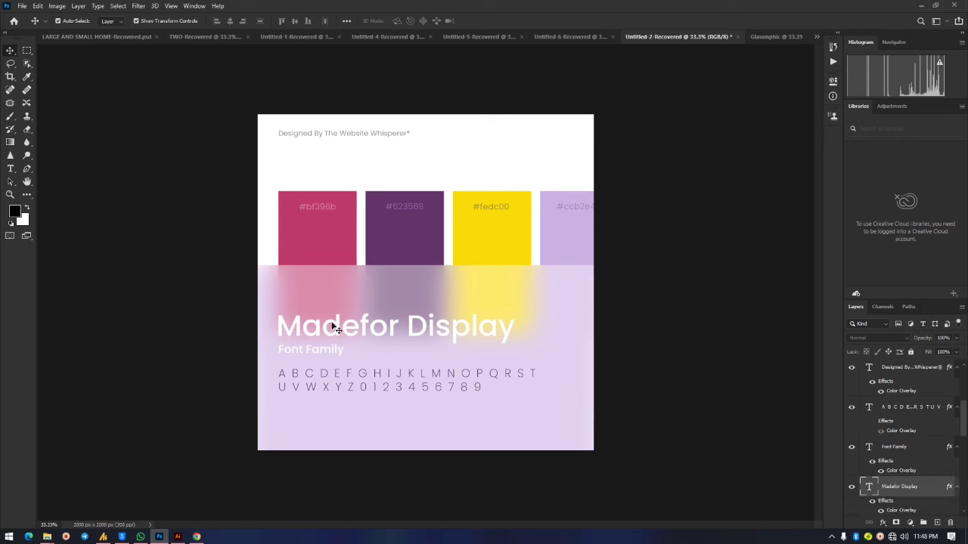
left_click(326, 375, "shift")
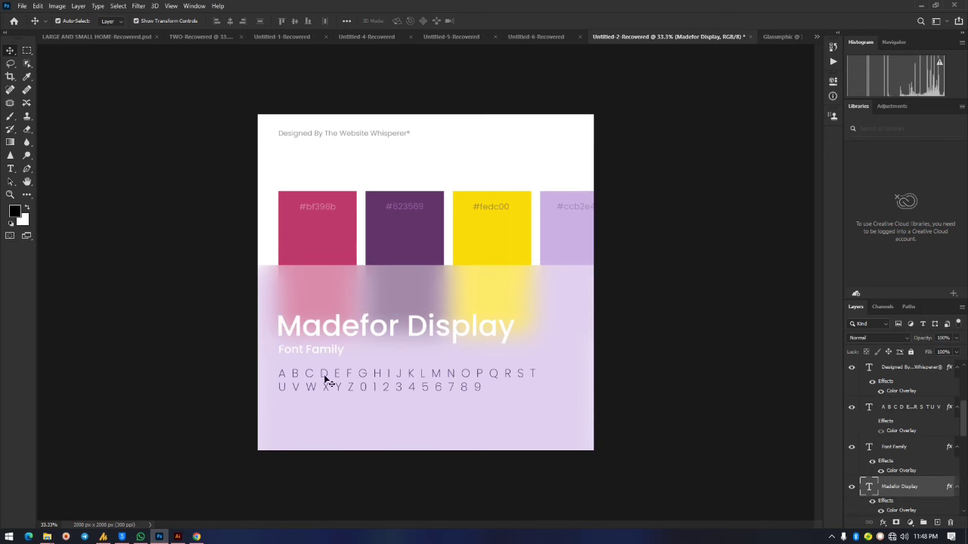
left_click(342, 352, "shift")
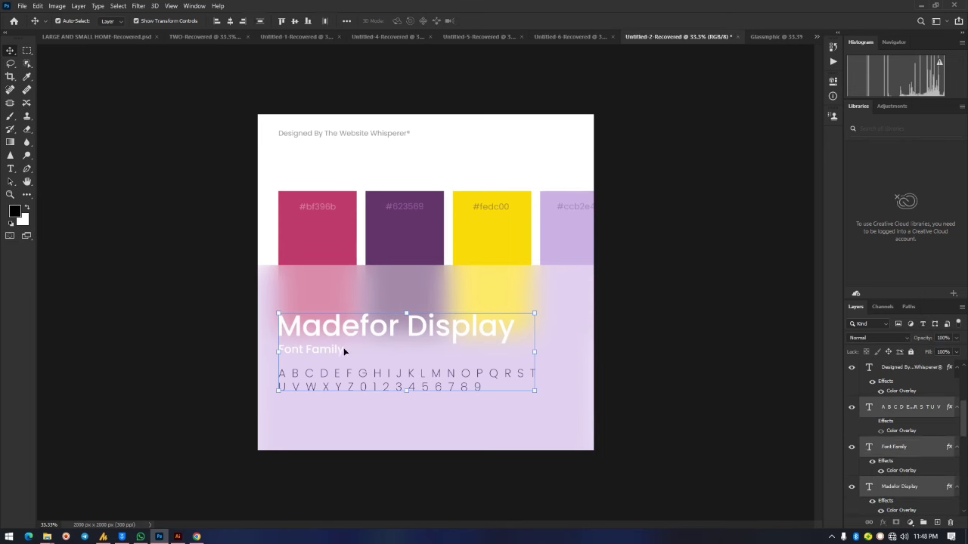
left_click_drag(338, 327, 384, 308)
left_click_drag(323, 304, 357, 329)
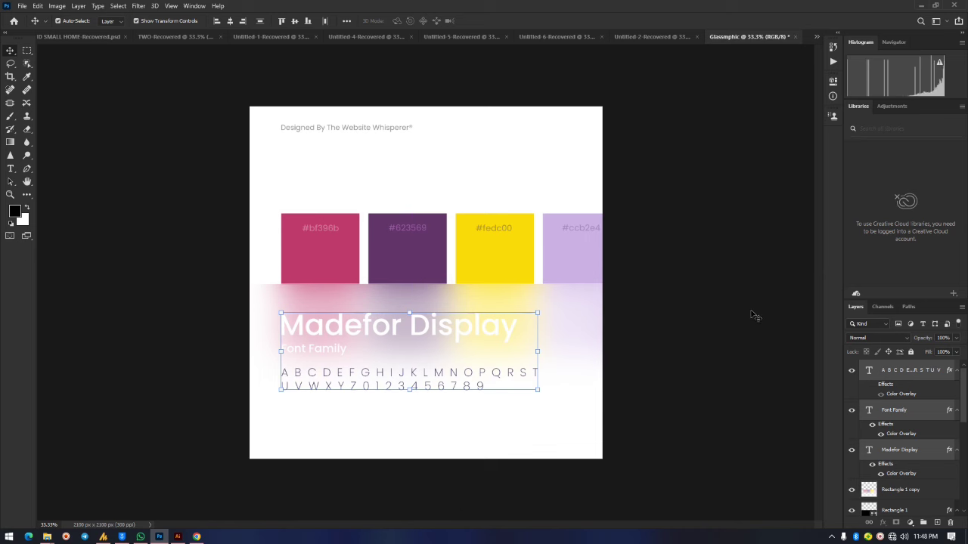
left_click(745, 218)
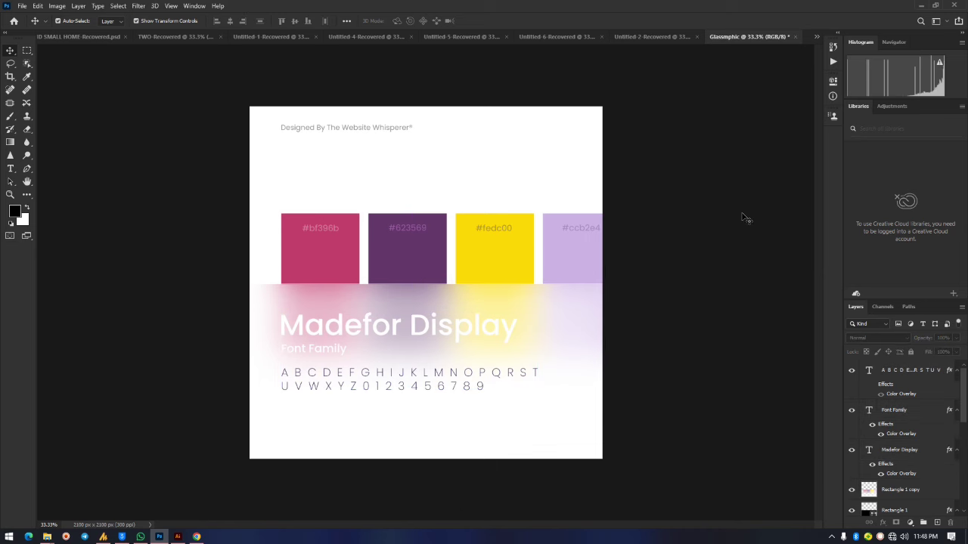
left_click(664, 38)
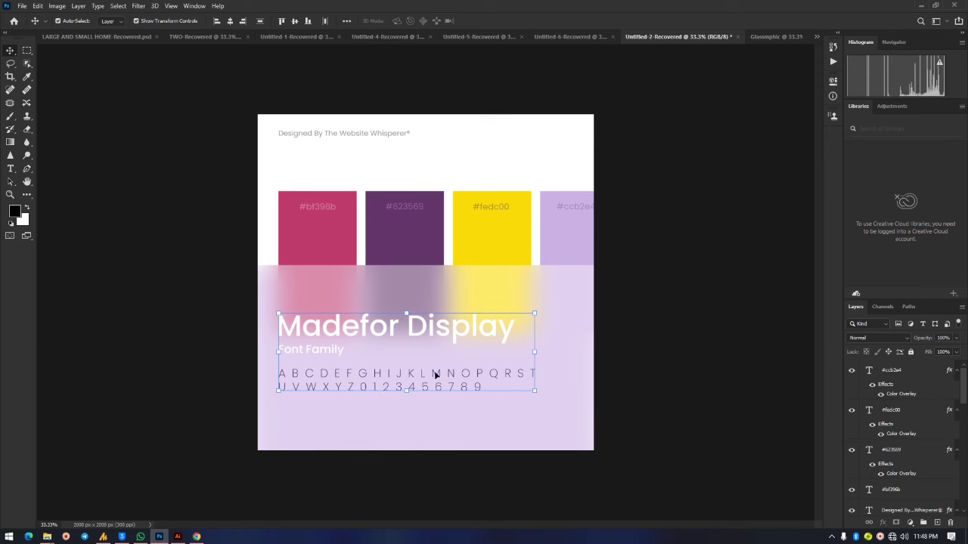
left_click(690, 319)
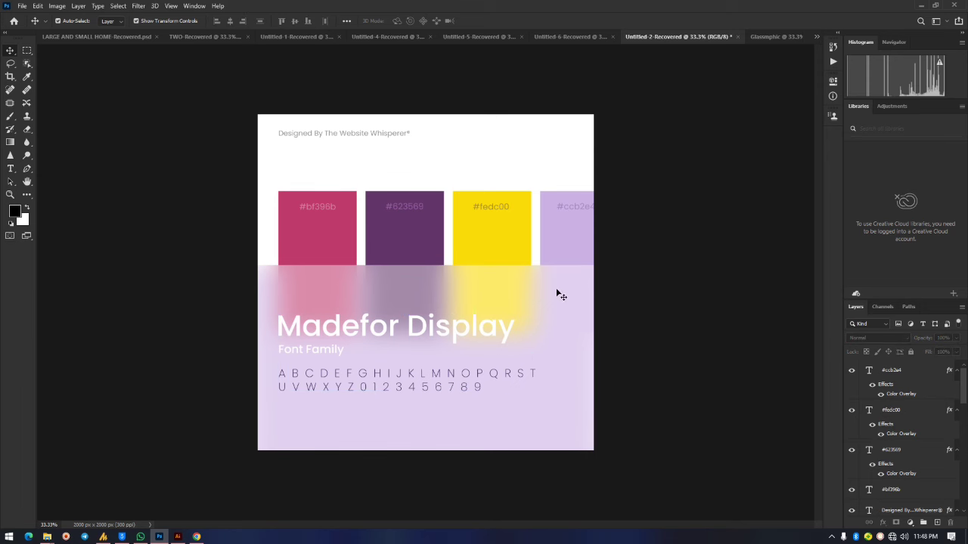
left_click(779, 38)
- Unlock the Background layer and add a Color Overlay of #ffefef to it
scroll(880, 441, "down", 2)
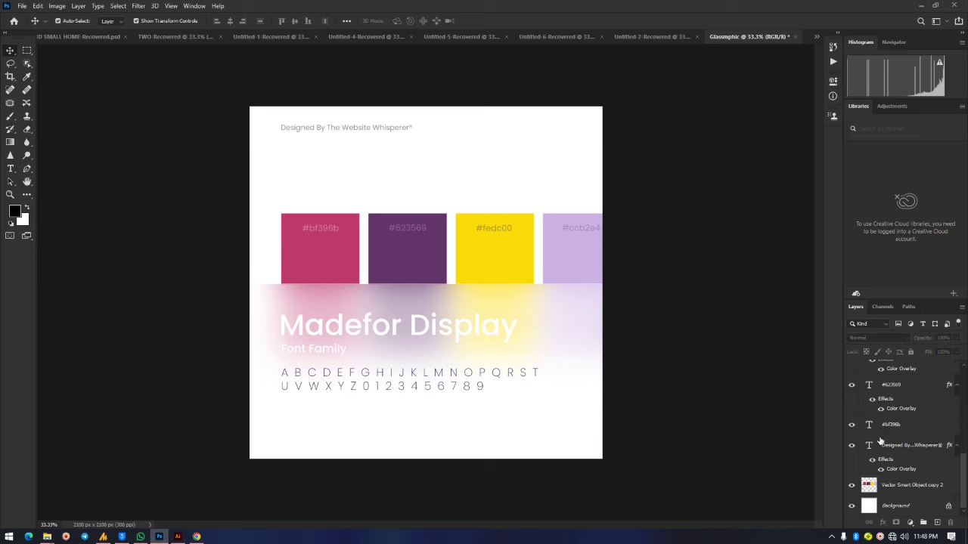
left_click(948, 506)
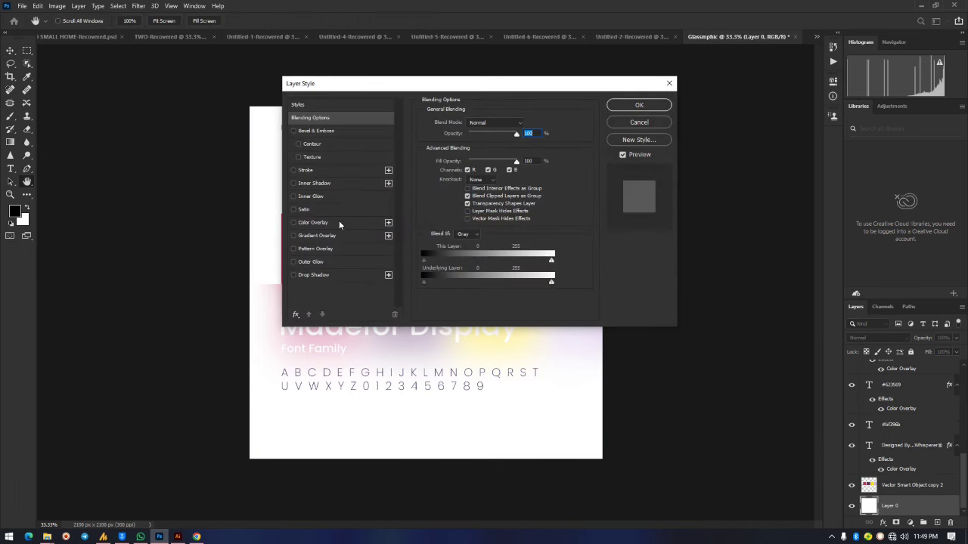
left_click(339, 220)
left_click_drag(400, 93, 611, 102)
left_click(737, 134)
left_click(360, 121)
mouse_move(389, 106)
left_mouse_down()
mouse_move(572, 125)
mouse_move(540, 135)
left_mouse_up()
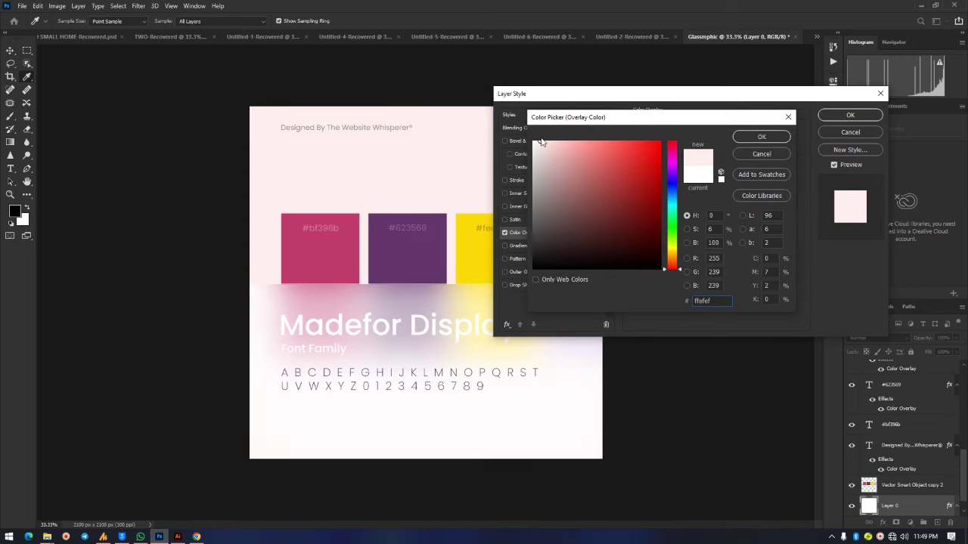
left_click(761, 136)
left_click(850, 116)
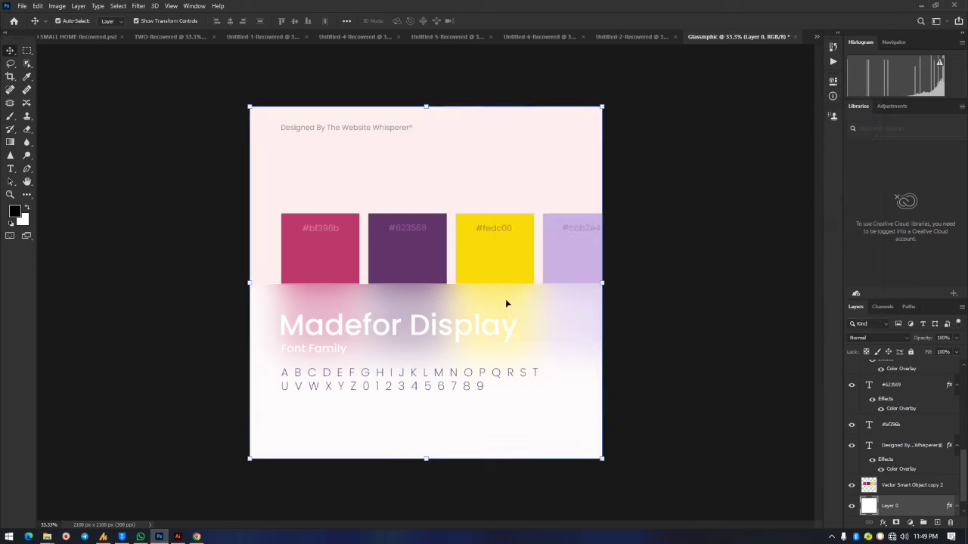
- Draw a rectangle of about 2193 x 1200 px over the lower half of the canvas, directly above the Rectangle 1 copy layer
left_click(507, 303)
key("ctrl+j")
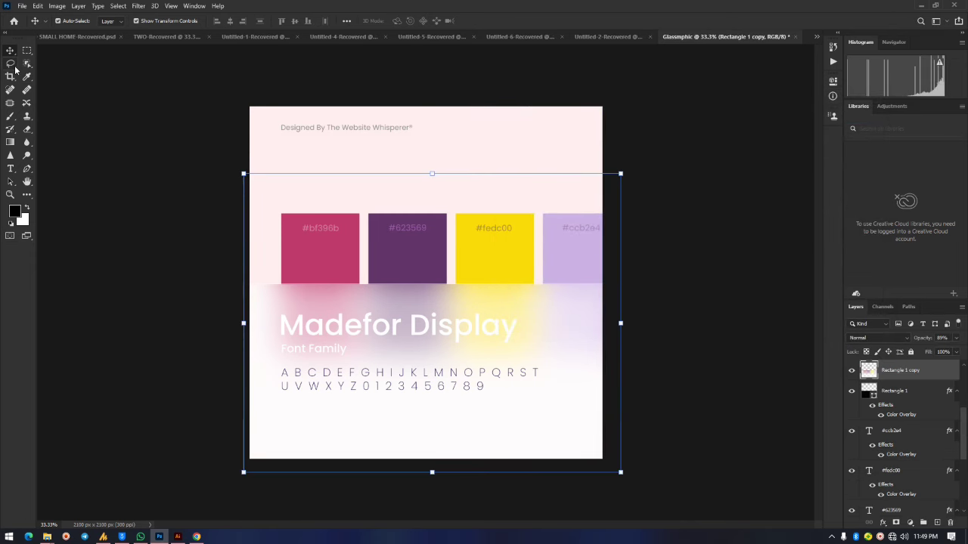
left_click(27, 195)
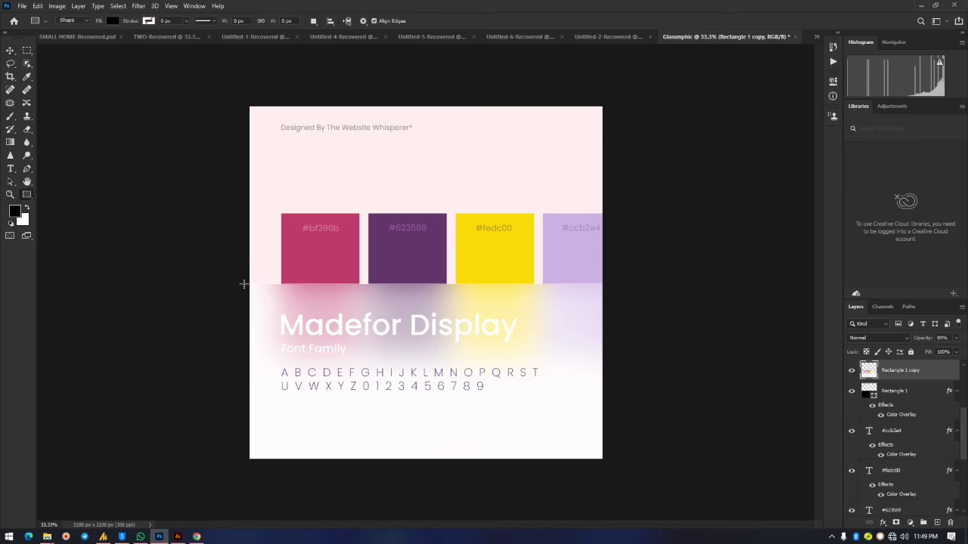
left_click_drag(243, 286, 612, 486)
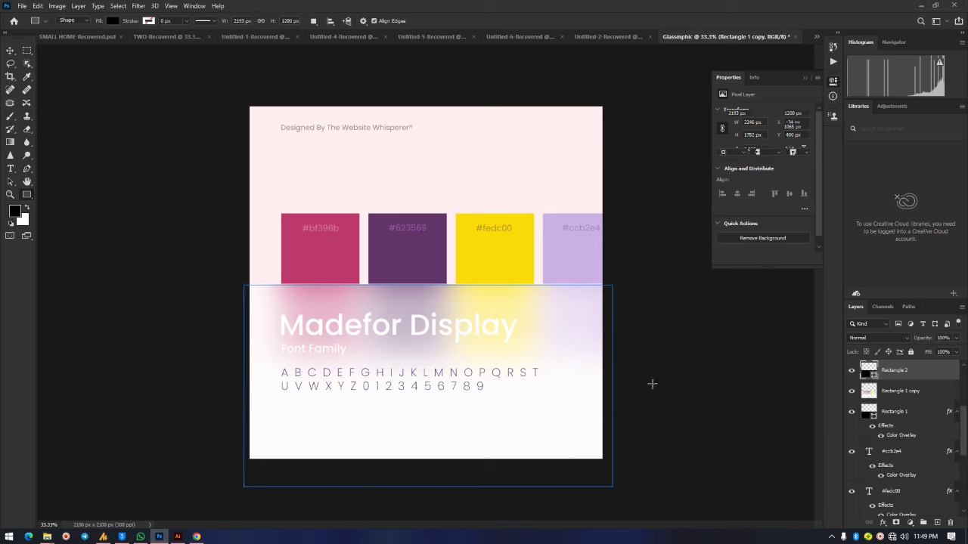
- Add a Color Overlay of #f8d0d0 to the Rectangle 2 layer
double_click(940, 378)
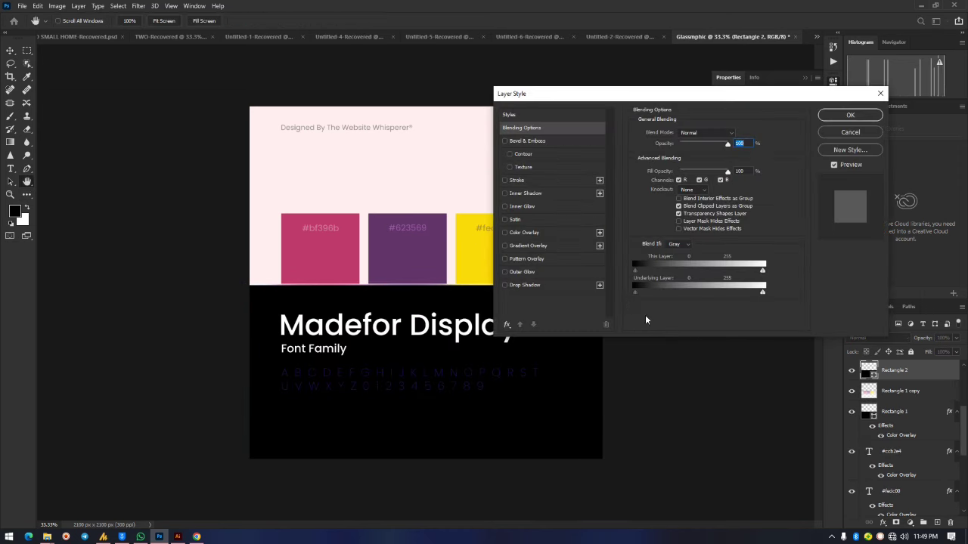
left_click(529, 232)
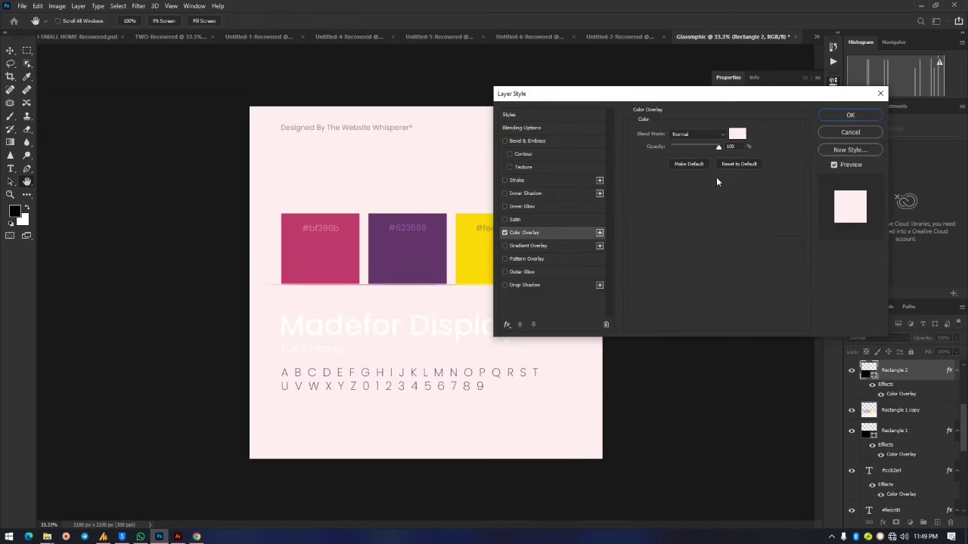
left_click(742, 136)
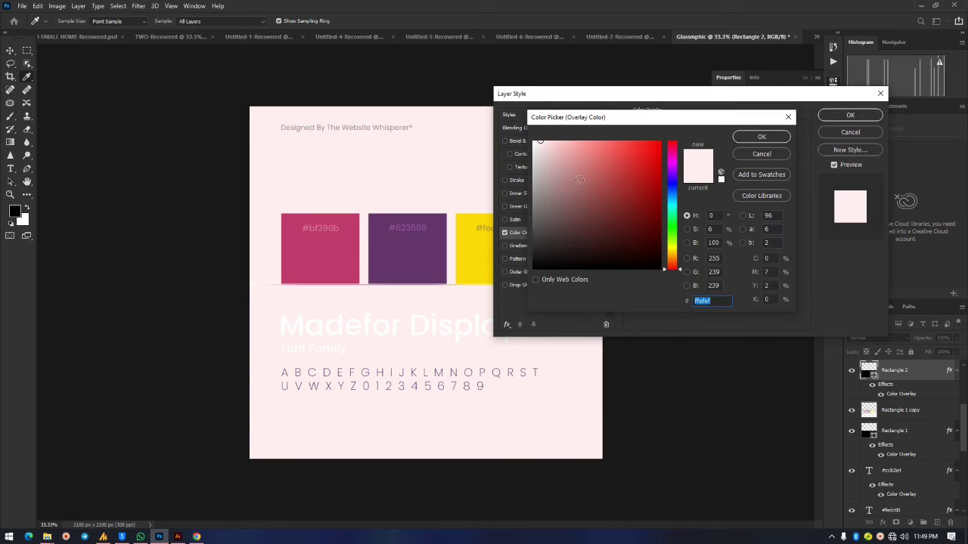
left_click(553, 143)
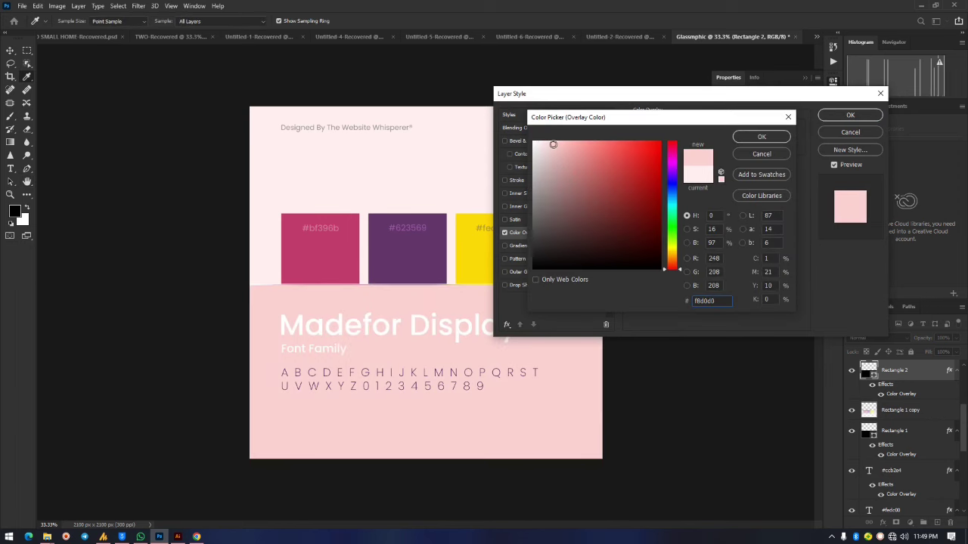
left_click(761, 136)
left_click(850, 115)
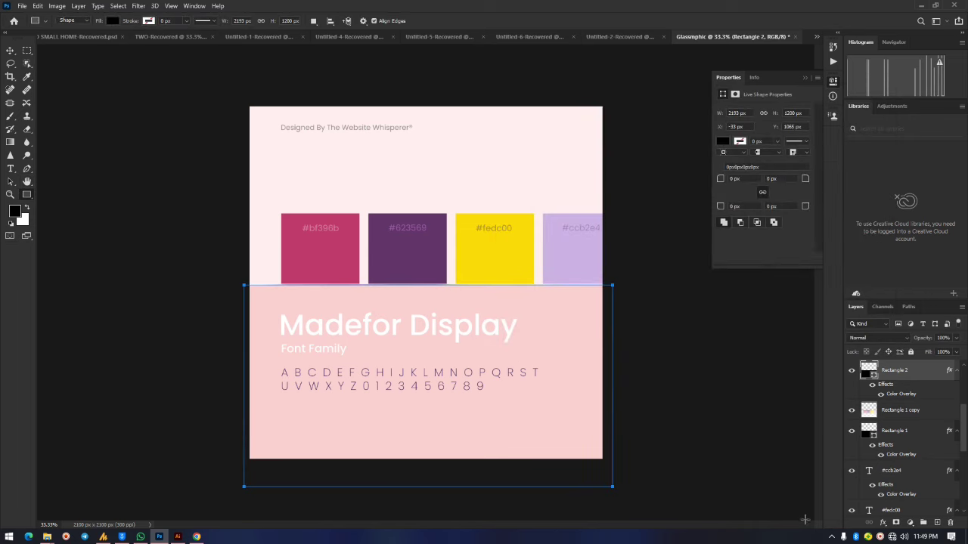
- Nudge the pink rectangle up to Y 1059 px and reduce its layer opacity to 49%
left_click(10, 50)
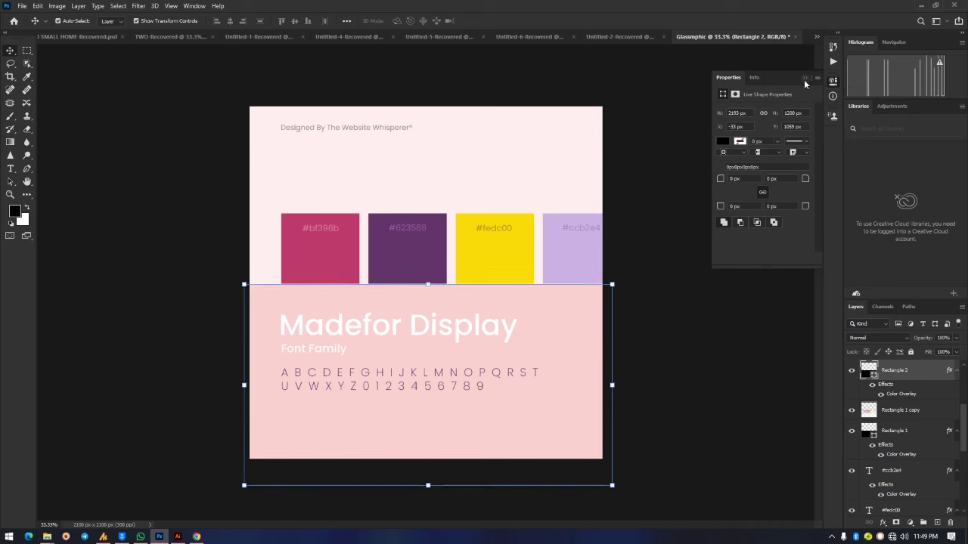
left_click(804, 78)
left_click_drag(923, 338, 900, 358)
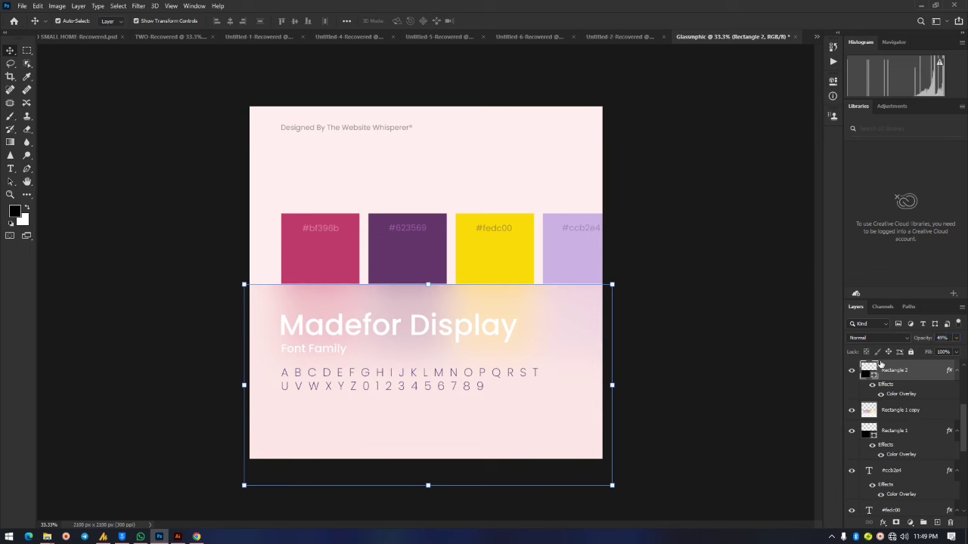
- Increase the opacity of the blurred Rectangle 1 copy layer, and deselect it
left_click(908, 411)
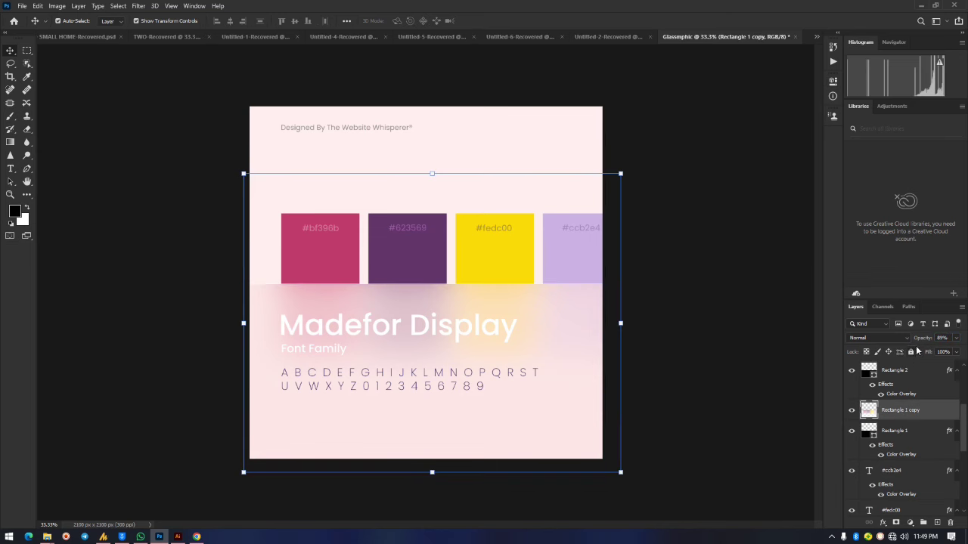
left_click_drag(919, 342, 938, 345)
key("Return")
left_click(701, 223)
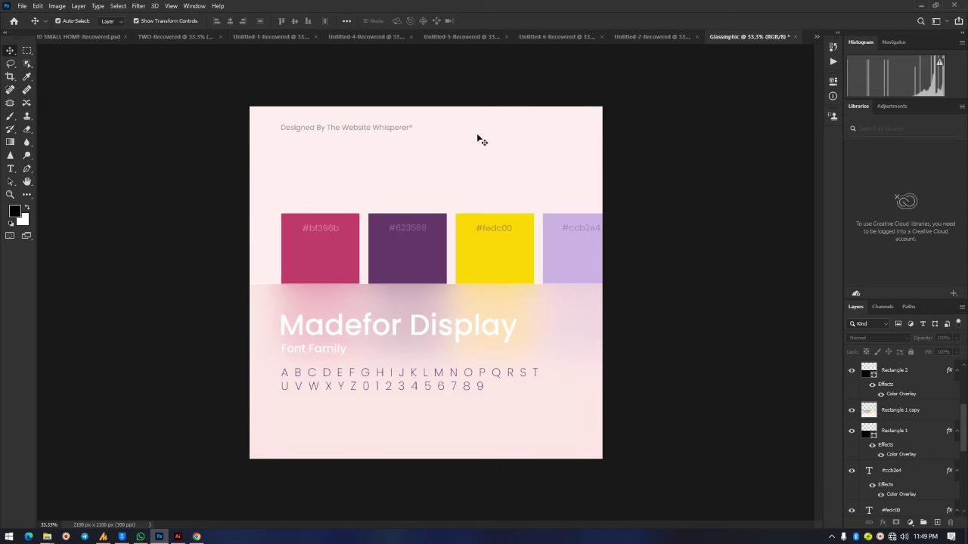
- Move the translucent pink rectangle aside to expose the blurred layer beneath, undo each move, and deselect
left_click(536, 329)
left_click_drag(537, 329, 389, 193)
key("ctrl+z")
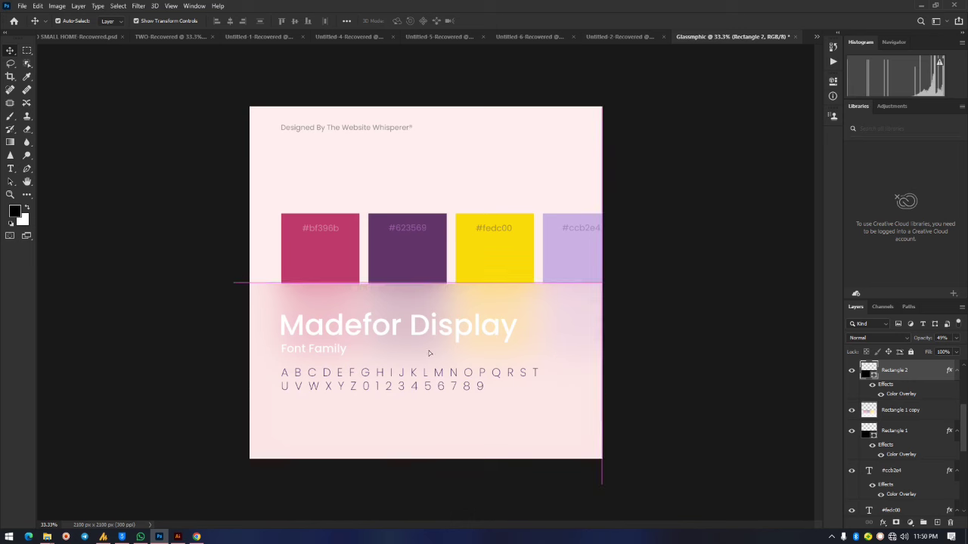
left_click_drag(555, 352, 355, 374)
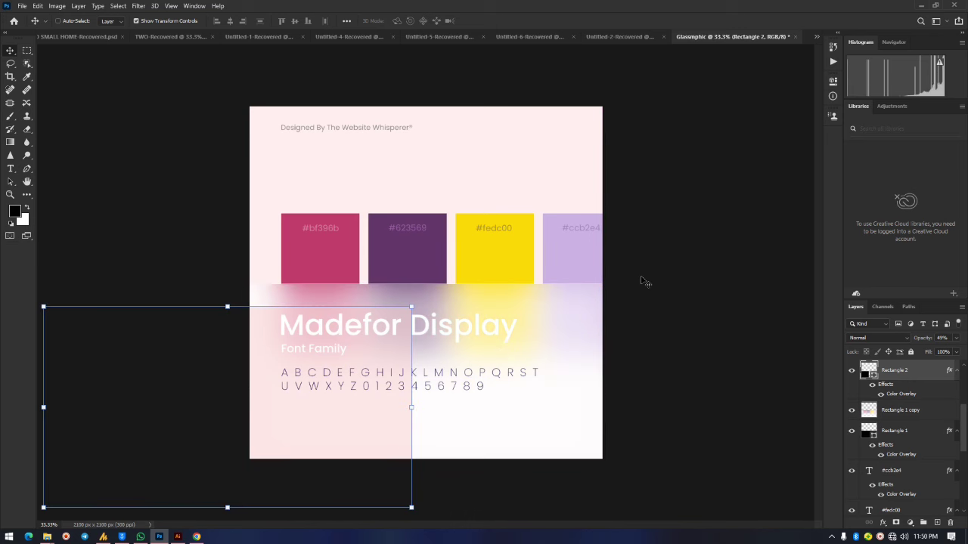
key("ctrl+z")
left_click(670, 372)
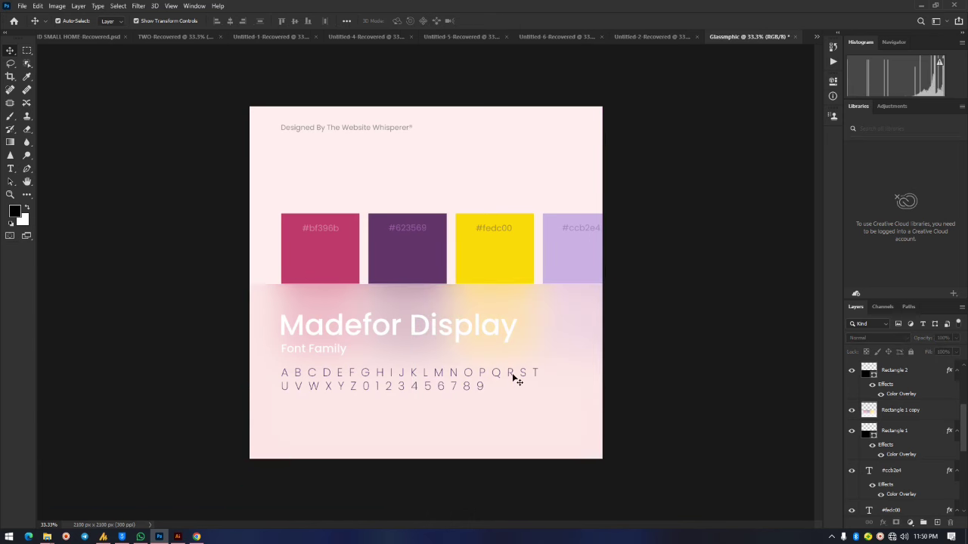
- Compare the glass effect with the reference design in Untitled-2-Recovered, inspecting its yellow swatch layer, and return to the Glassmphic document
left_click(650, 37)
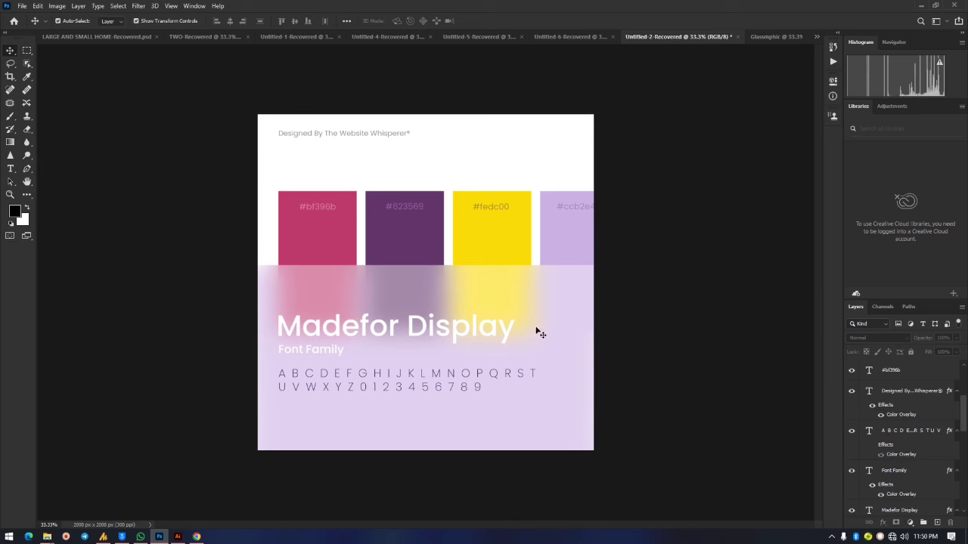
left_click(775, 36)
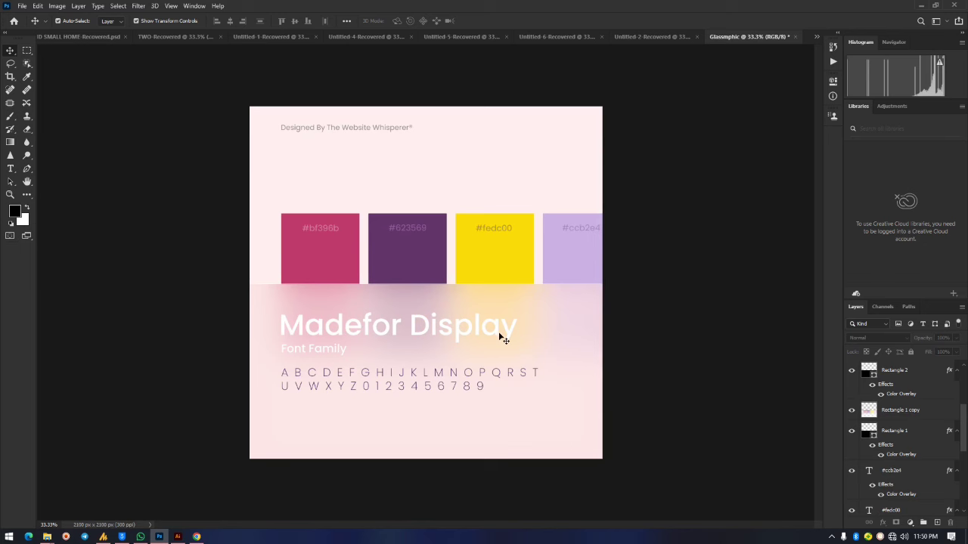
left_click(660, 38)
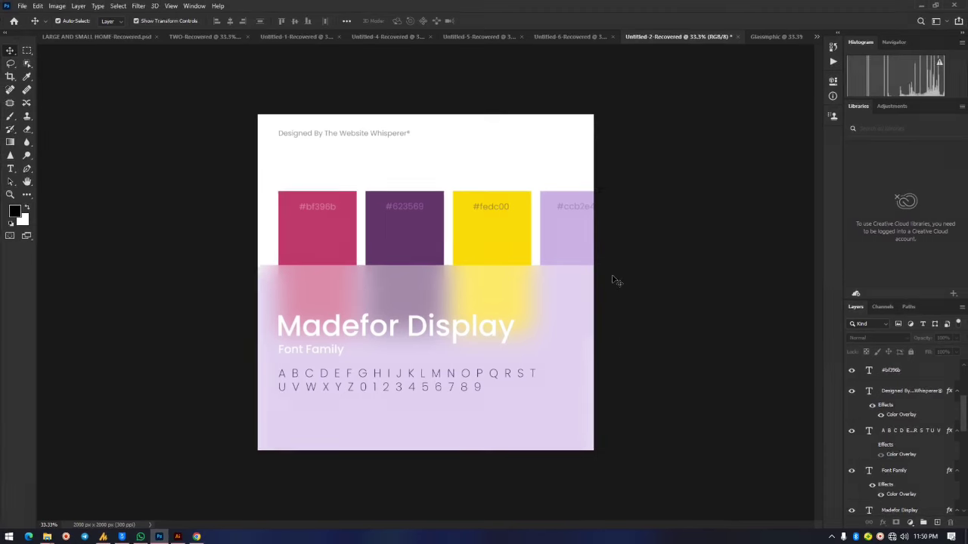
mouse_move(487, 234)
left_mouse_down()
mouse_move(490, 171)
mouse_move(335, 161)
mouse_move(498, 170)
mouse_move(510, 190)
mouse_move(493, 234)
left_mouse_up()
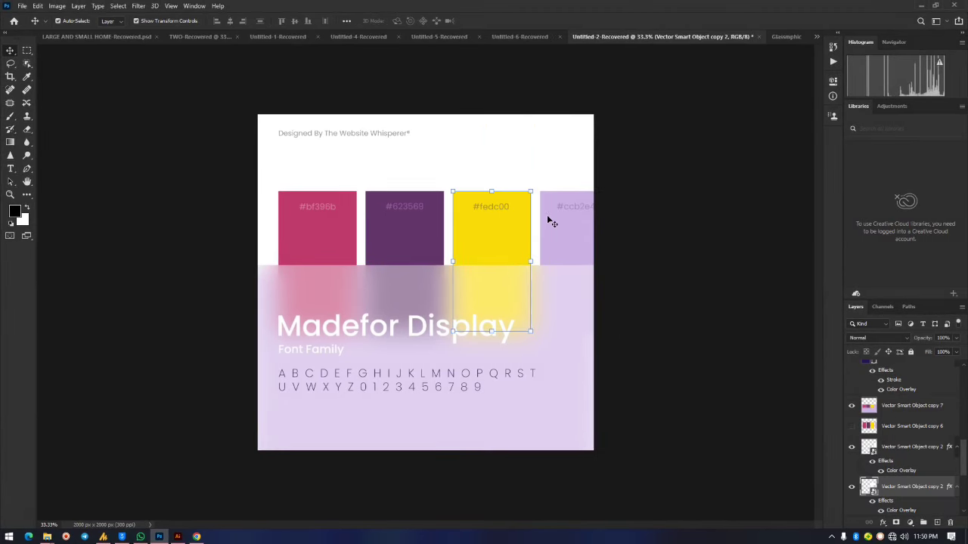
left_click(675, 178)
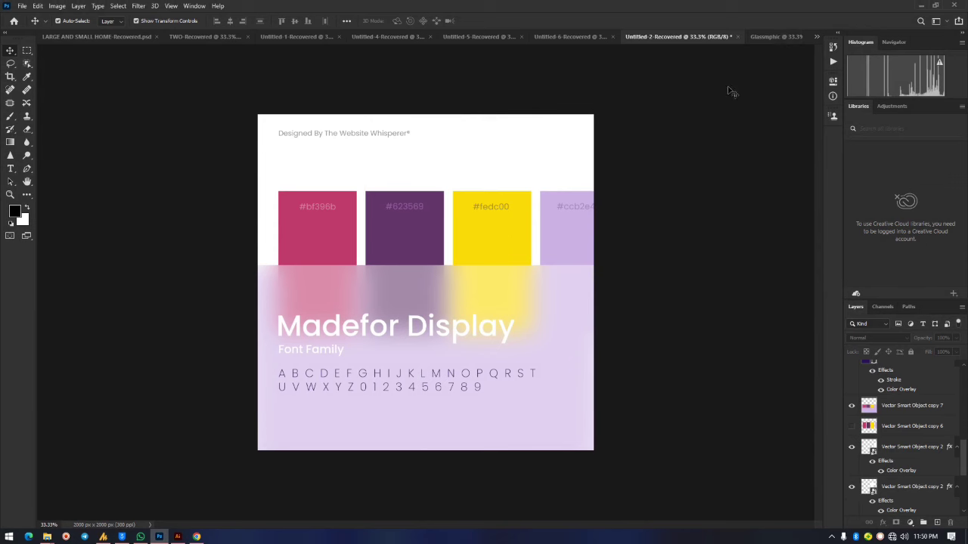
left_click(776, 36)
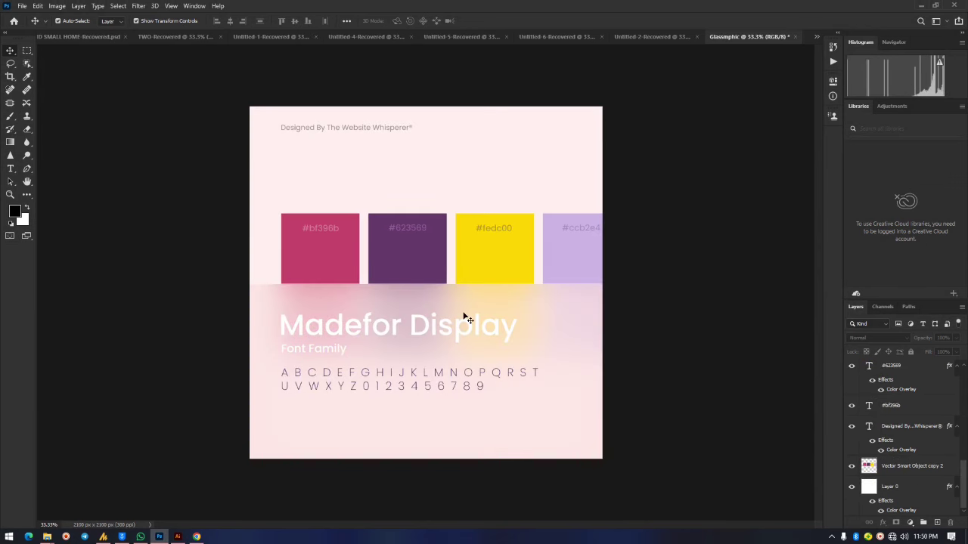
- Reduce the opacity of the pink Rectangle 2 layer over the swatches' lower half to about 36%, and deselect it
left_click(557, 322)
left_click_drag(931, 342, 924, 346)
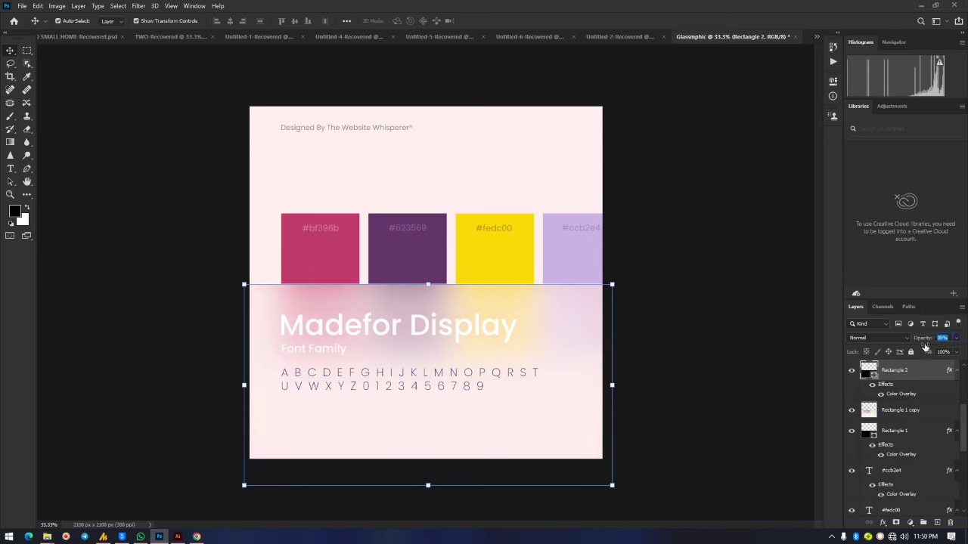
left_click(696, 239)
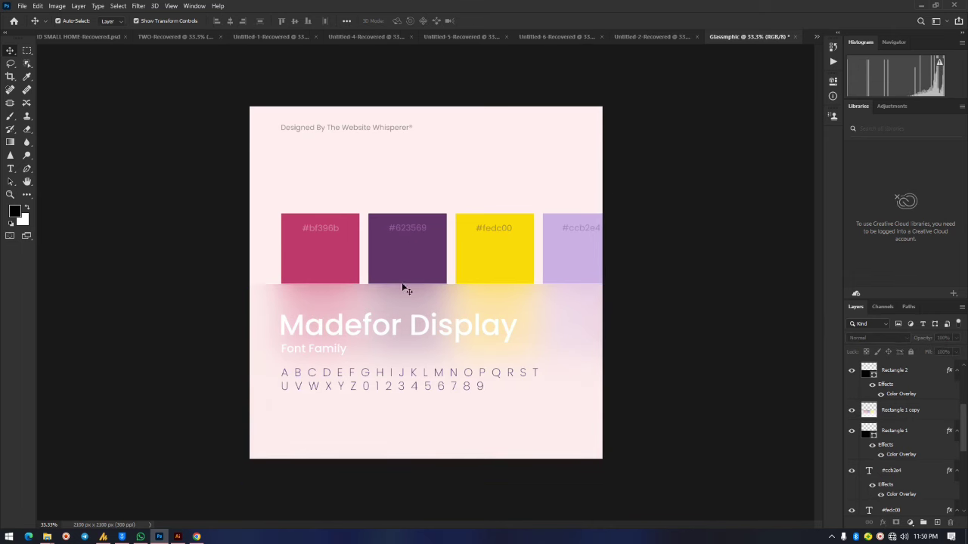